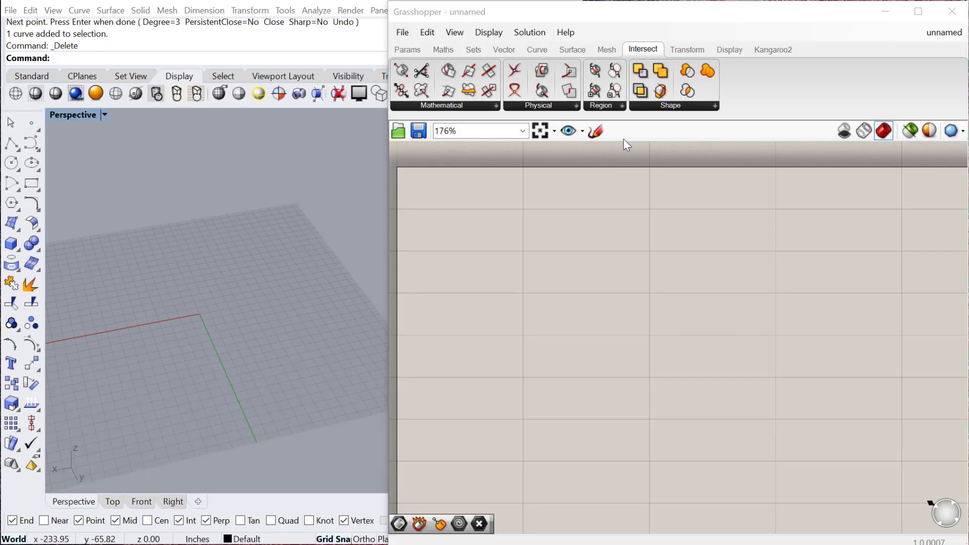
left_click(605, 109)
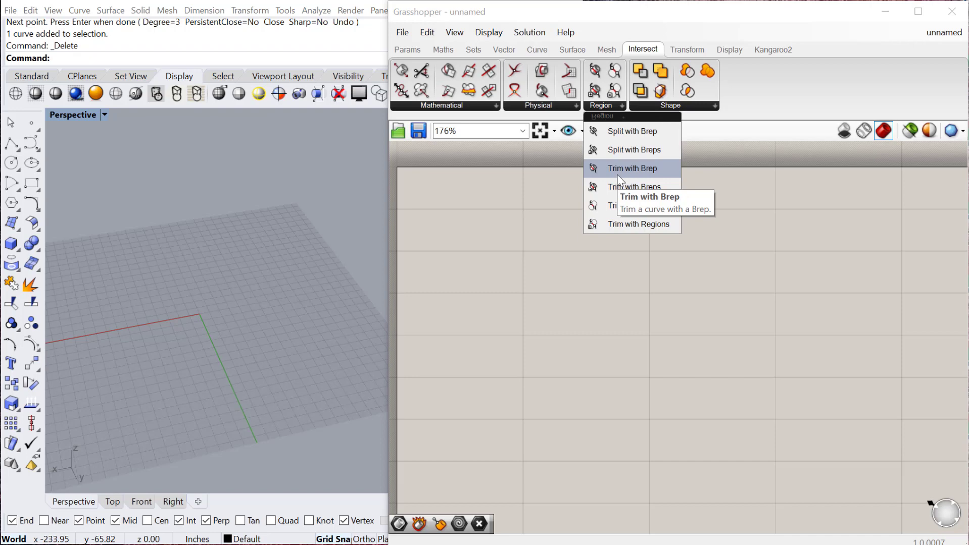
left_click(499, 238)
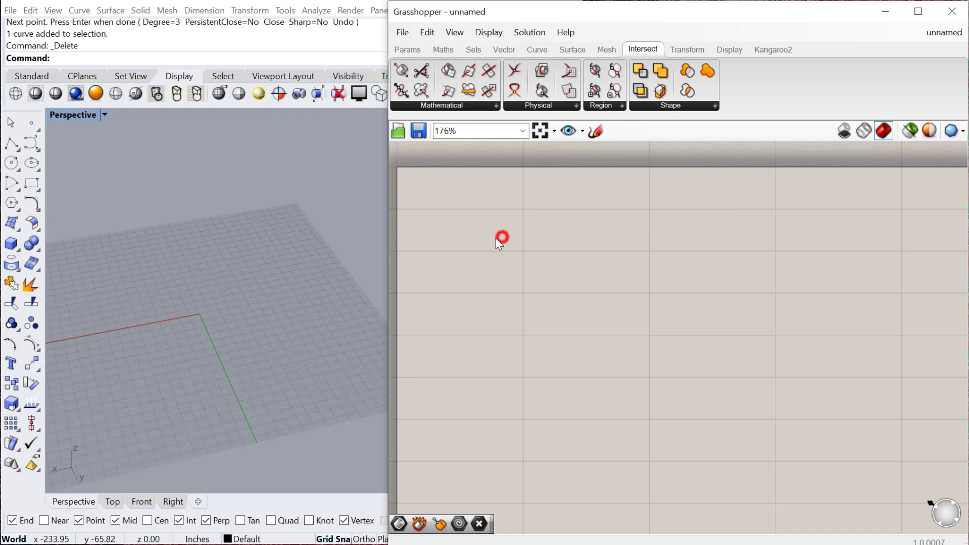
Draw a closed, bean-shaped degree-3 curve through seven control points around the origin in Rhino's Perspective viewport
left_click(164, 317)
key("Return")
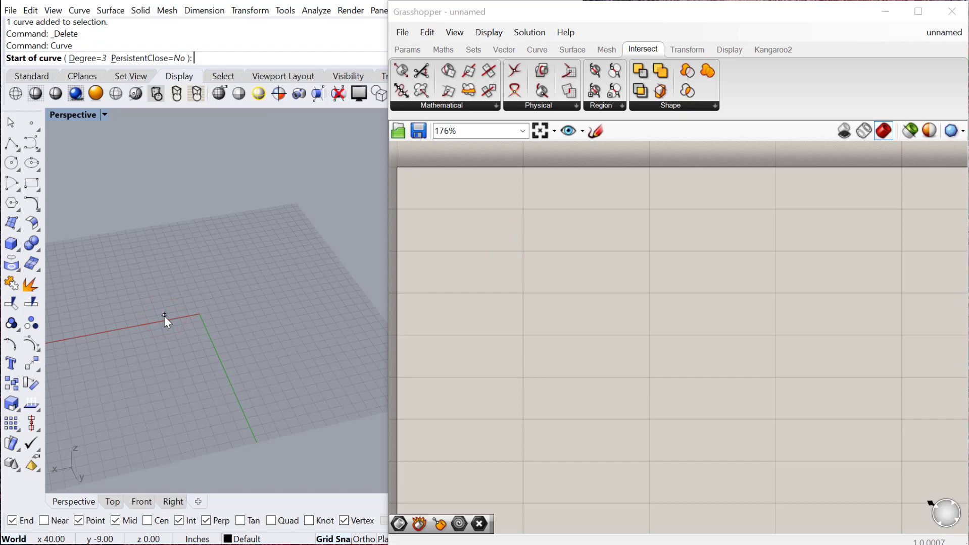
left_click(300, 271)
left_click(156, 247)
left_click(116, 322)
left_click(93, 399)
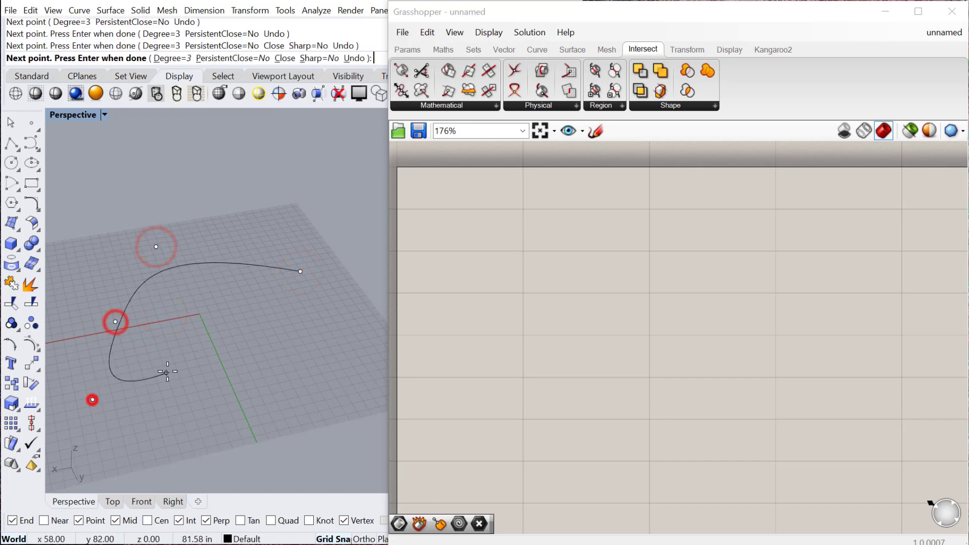
left_click(167, 370)
left_click(210, 318)
left_click(323, 345)
left_click(295, 266)
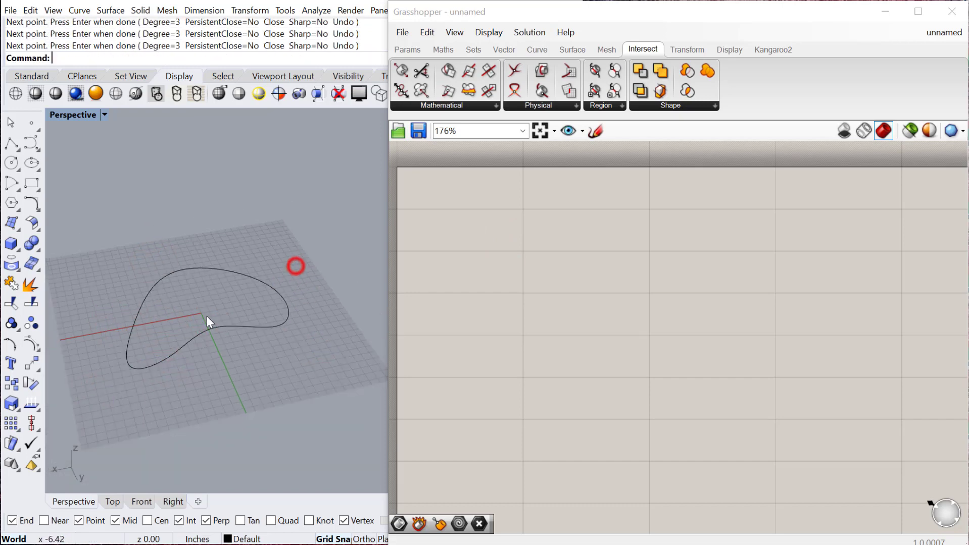
Add a Curve parameter to the Grasshopper canvas and reference the closed curve drawn in Rhino
double_click(537, 258)
type("curve")
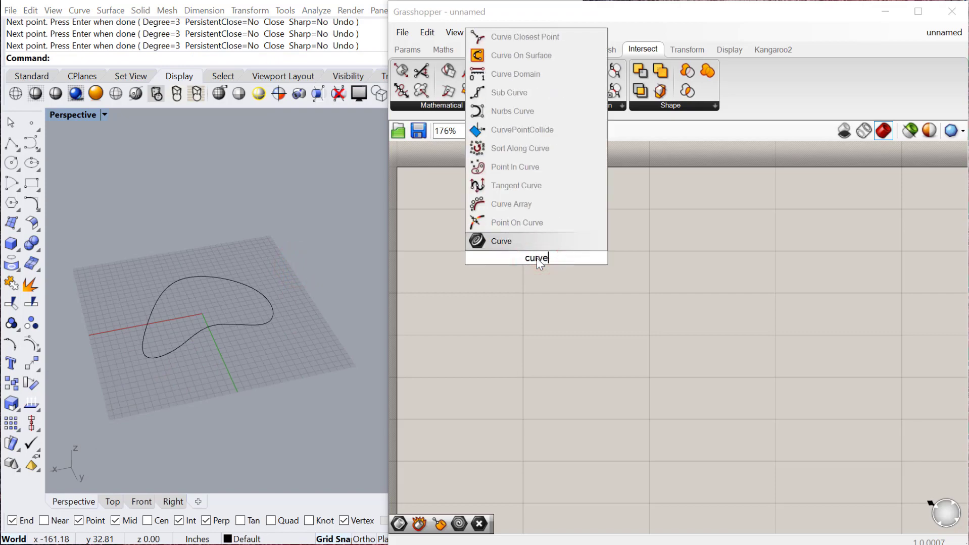
key("Return")
scroll(537, 258, "up", 3)
right_click(535, 258)
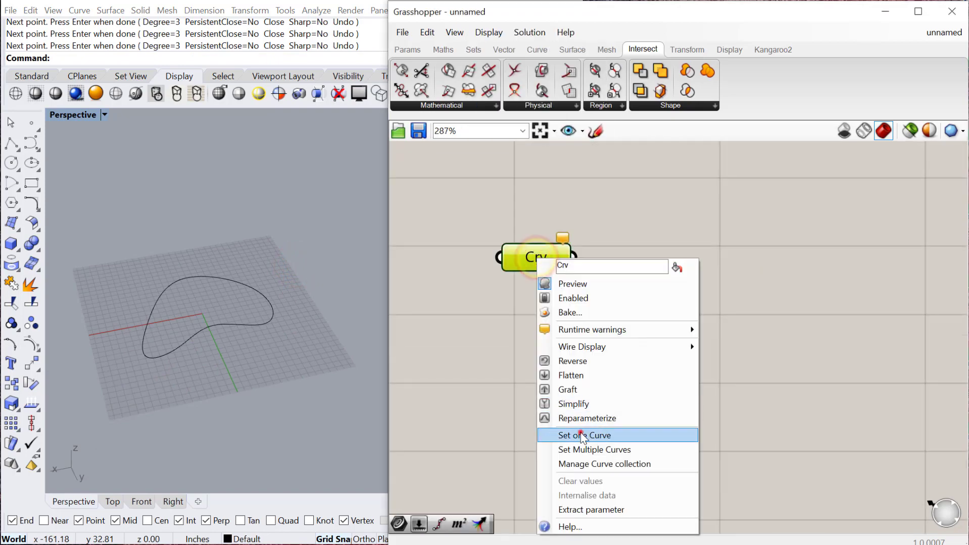
left_click(581, 436)
left_click(214, 322)
left_click(747, 332)
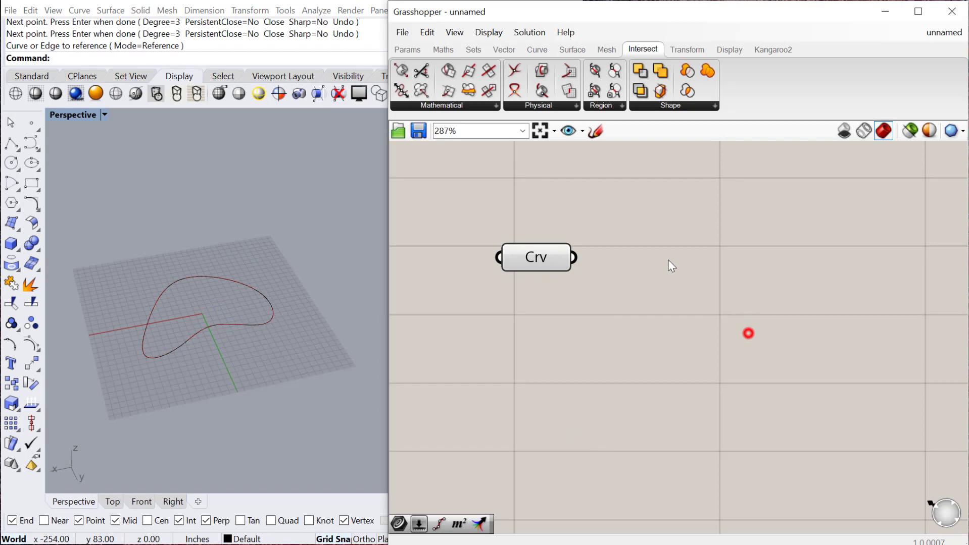
Add a Rectangle component below the Curve parameter and shift it aside to leave room for its inputs
left_click(537, 258)
scroll(541, 283, "down", 1)
double_click(544, 319)
type("rectangle")
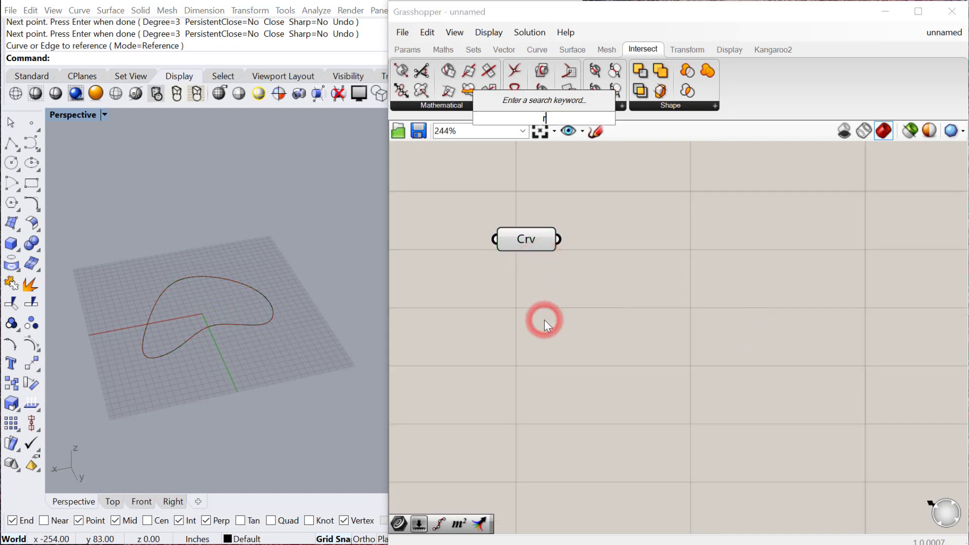
key("Return")
left_click_drag(531, 310, 624, 320)
Create a 0 to 300.00 number slider, duplicate it just below, and move the Rectangle component away from them
double_click(475, 337)
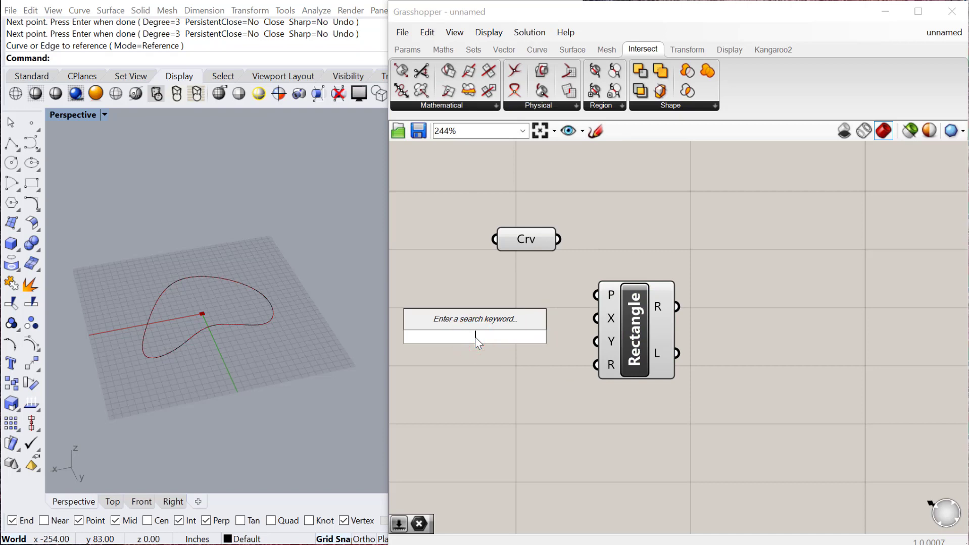
type("0<300.00")
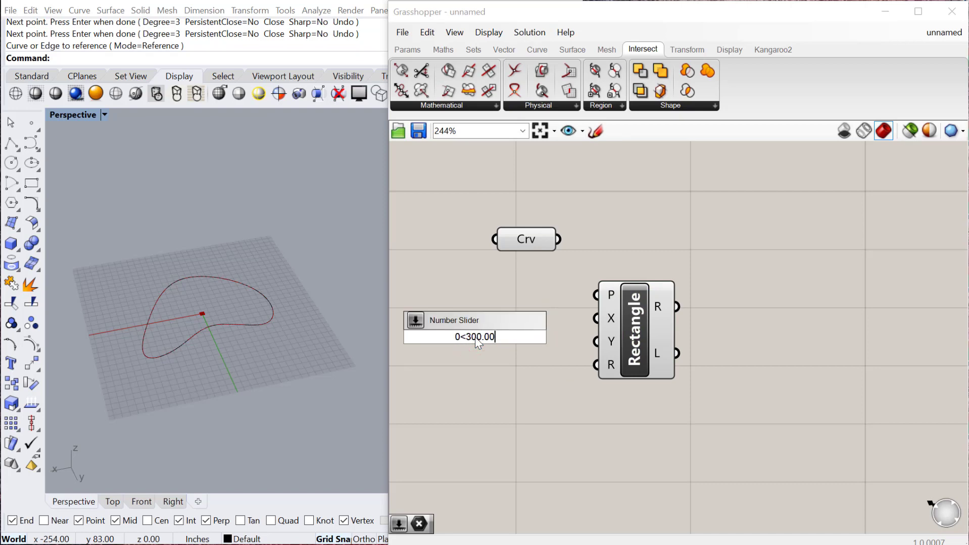
key("Return")
left_click(475, 336)
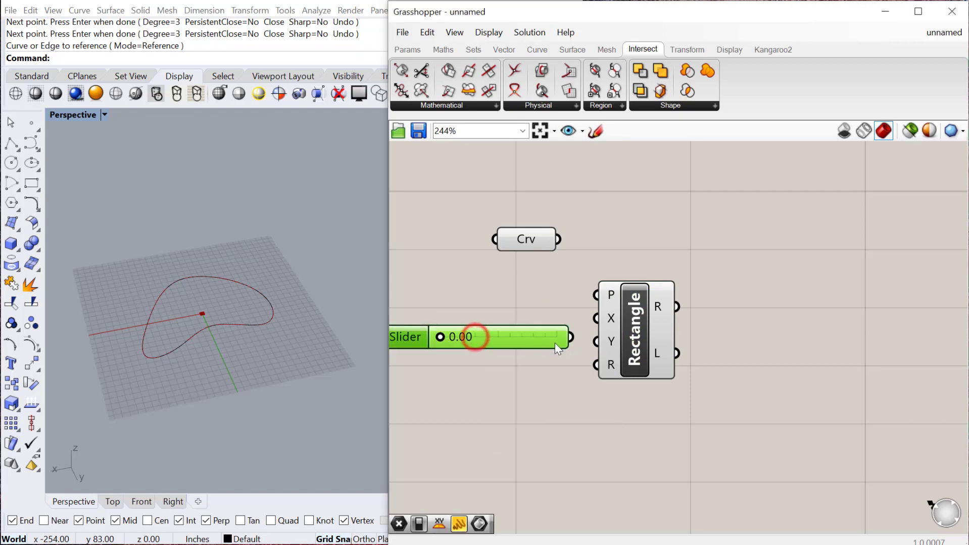
left_click_drag(554, 343, 550, 370, "alt")
left_click_drag(622, 333, 681, 318)
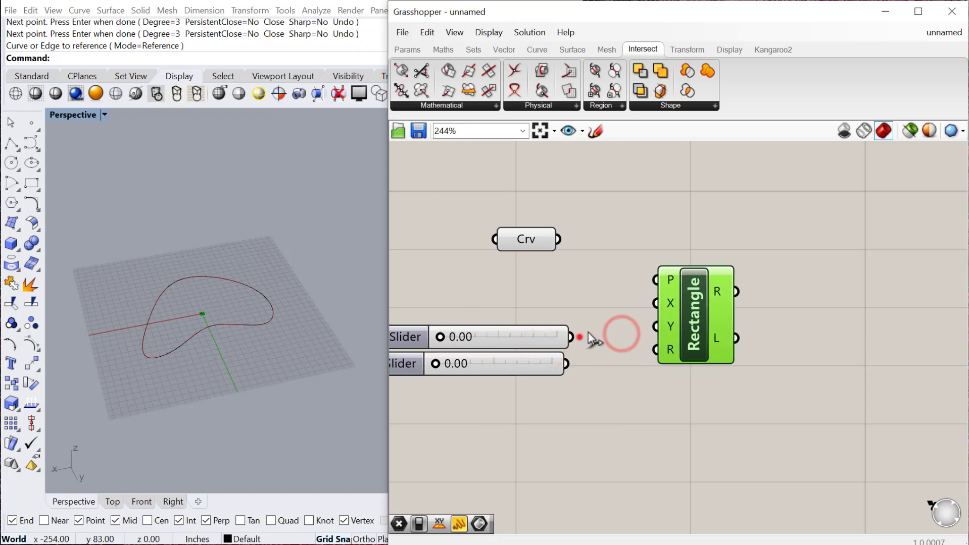
Connect the sliders to the Rectangle's X and Y inputs, set them to 158.44 and 136.34, and space out the components
left_click_drag(579, 336, 655, 303)
left_click_drag(568, 363, 686, 334)
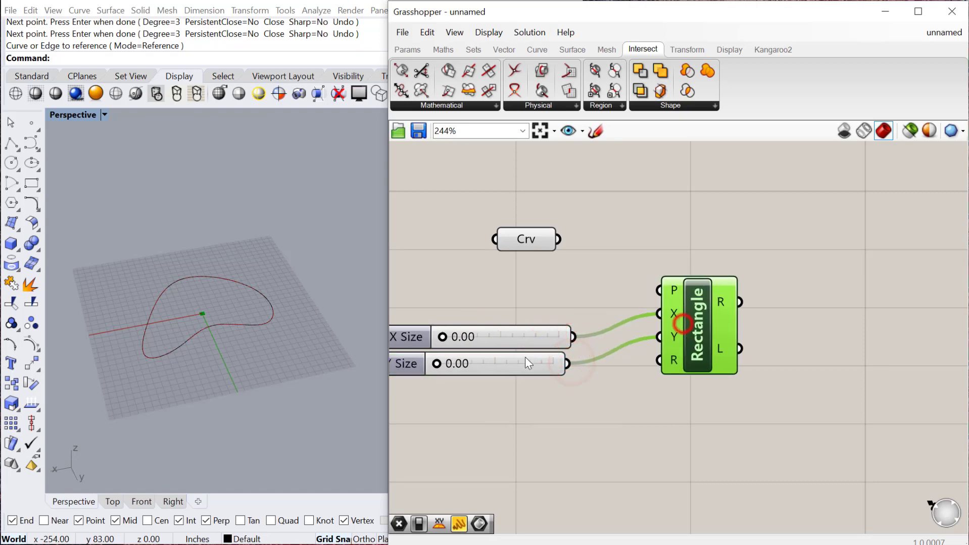
left_click_drag(443, 337, 504, 337)
left_click_drag(436, 364, 484, 367)
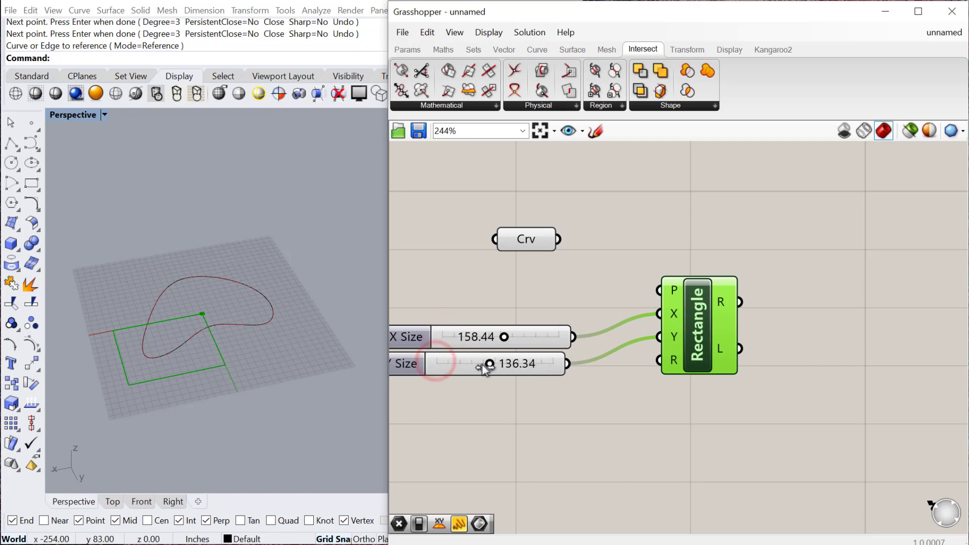
right_click_drag(214, 363, 246, 366)
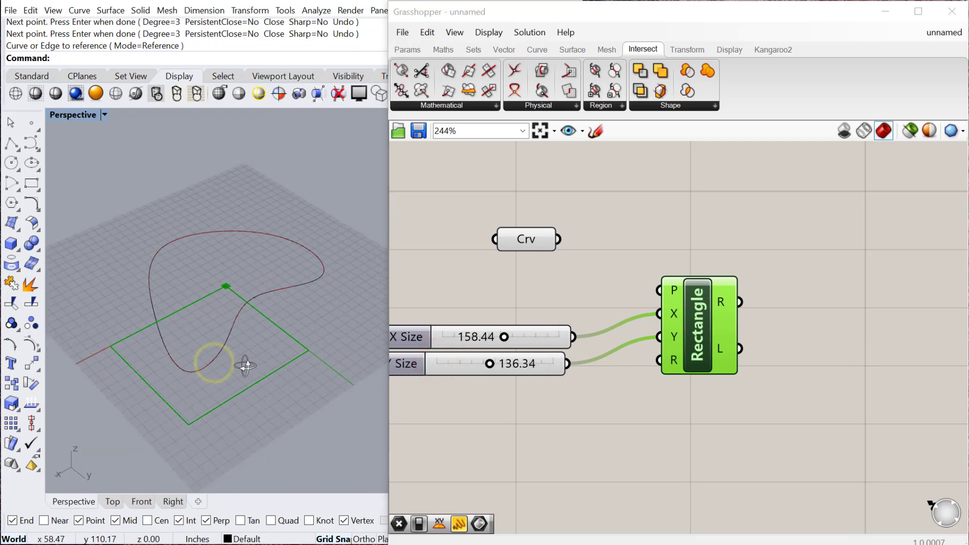
left_click_drag(703, 347, 731, 336)
left_click_drag(527, 238, 504, 244)
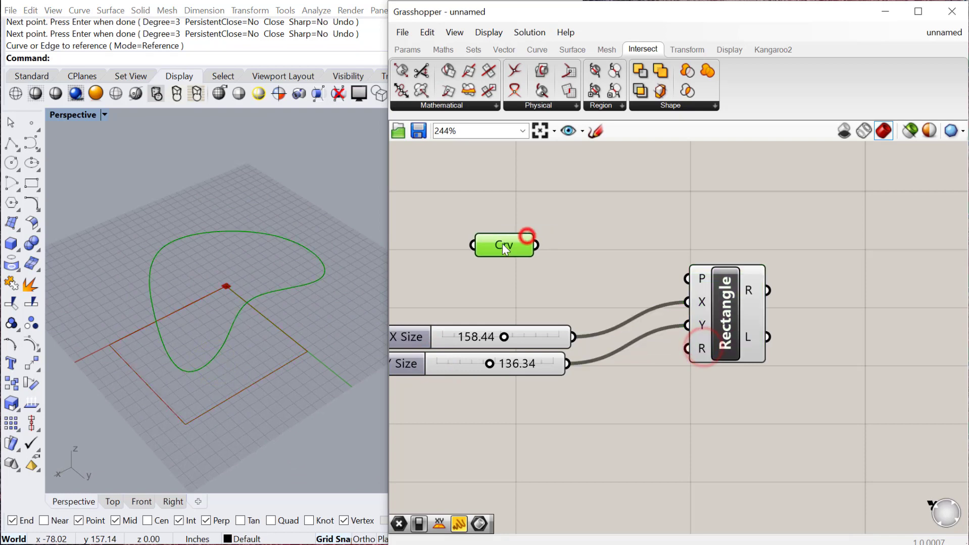
Add a Trim with Region component and connect the curve to its C input and the rectangle to its R input
scroll(652, 331, "down", 2)
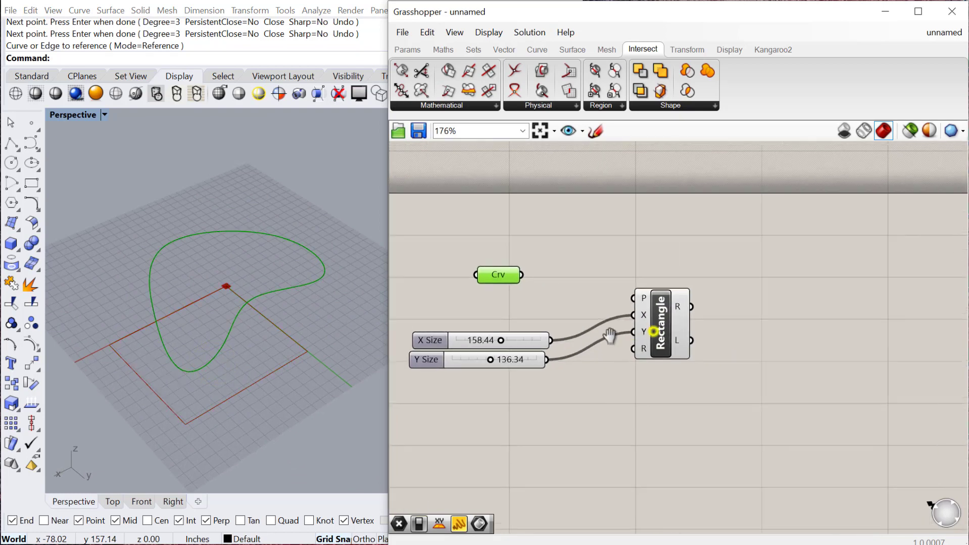
double_click(719, 323)
type("trim")
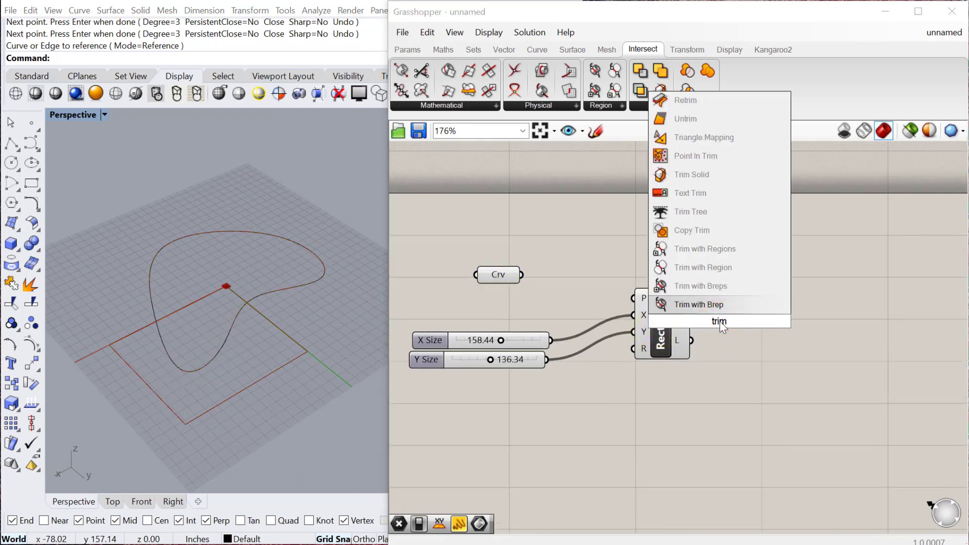
left_click(714, 271)
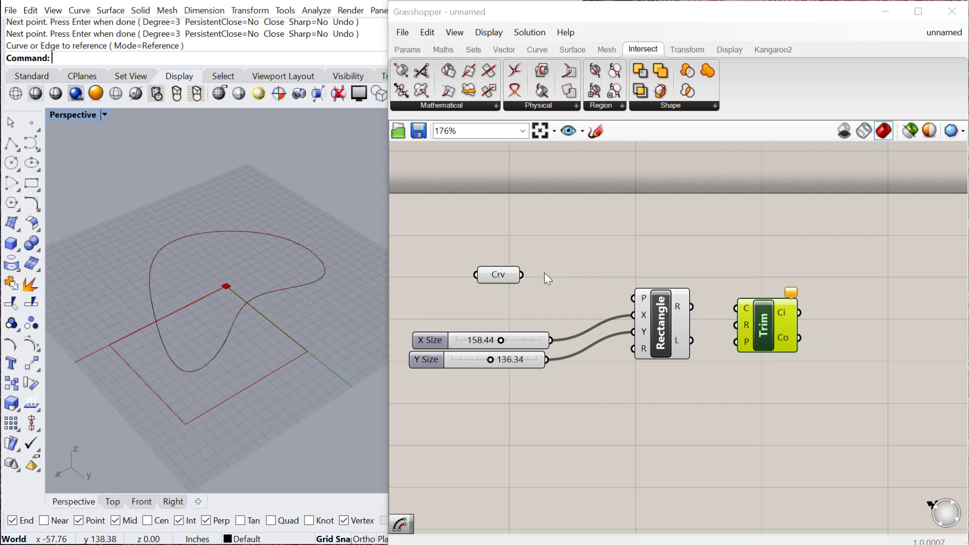
mouse_move(521, 275)
left_mouse_down()
mouse_move(721, 304)
mouse_move(763, 328)
mouse_move(754, 293)
left_mouse_up()
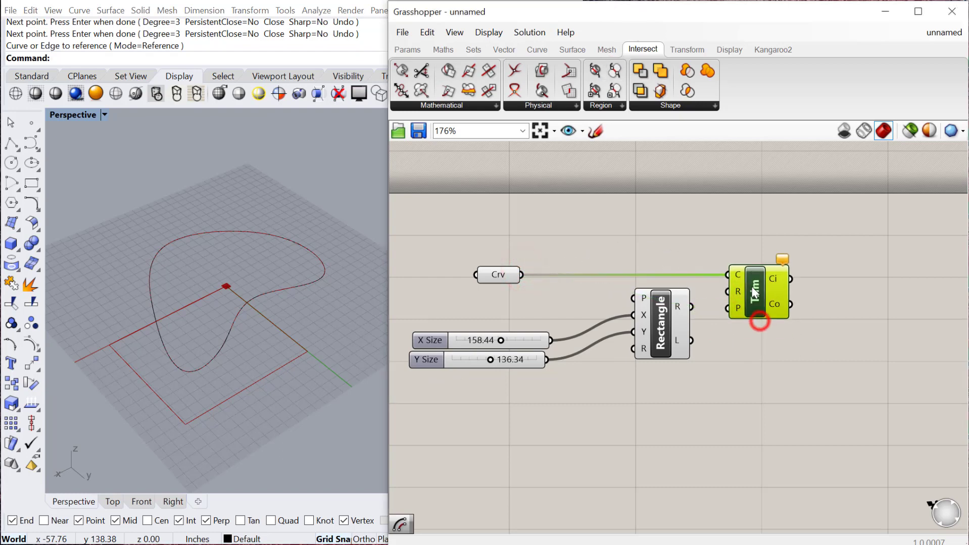
left_click_drag(691, 307, 752, 292)
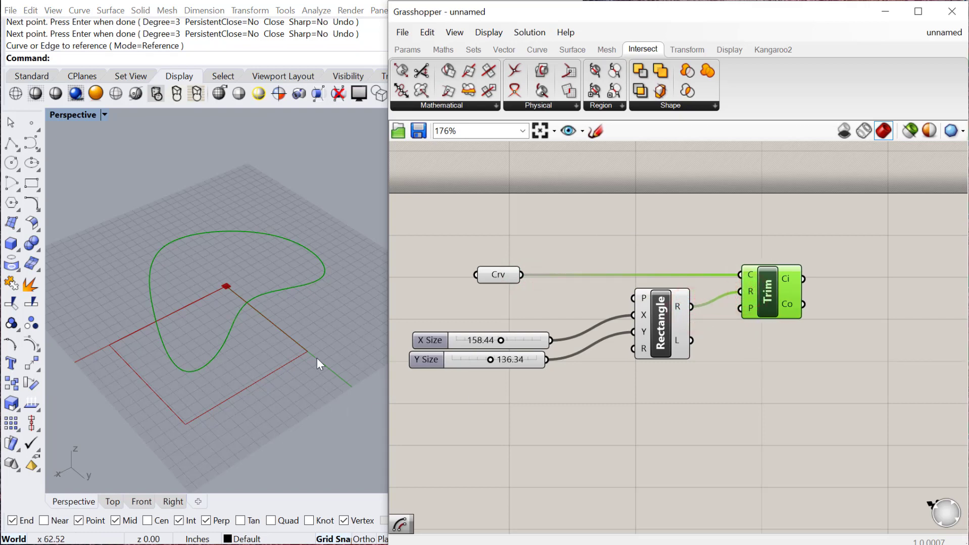
Add a Curve parameter after the Trim component and connect Trim's Ci output to it
scroll(742, 341, "down", 2)
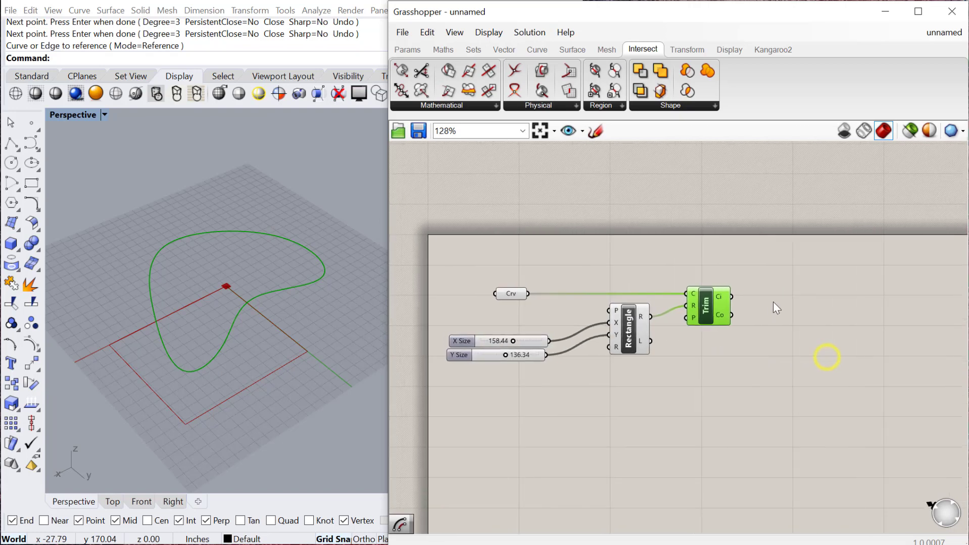
double_click(800, 317)
type("curv")
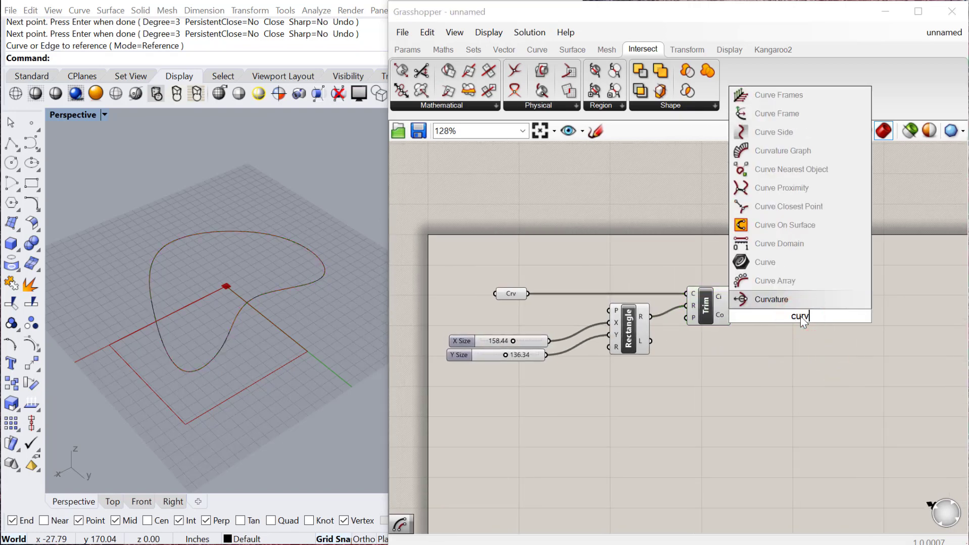
left_click(785, 262)
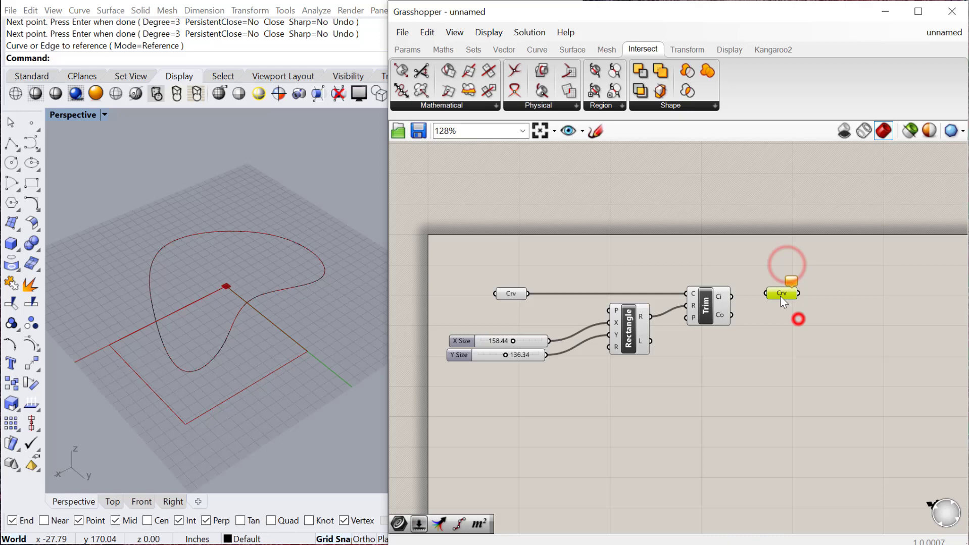
left_click_drag(730, 296, 767, 293)
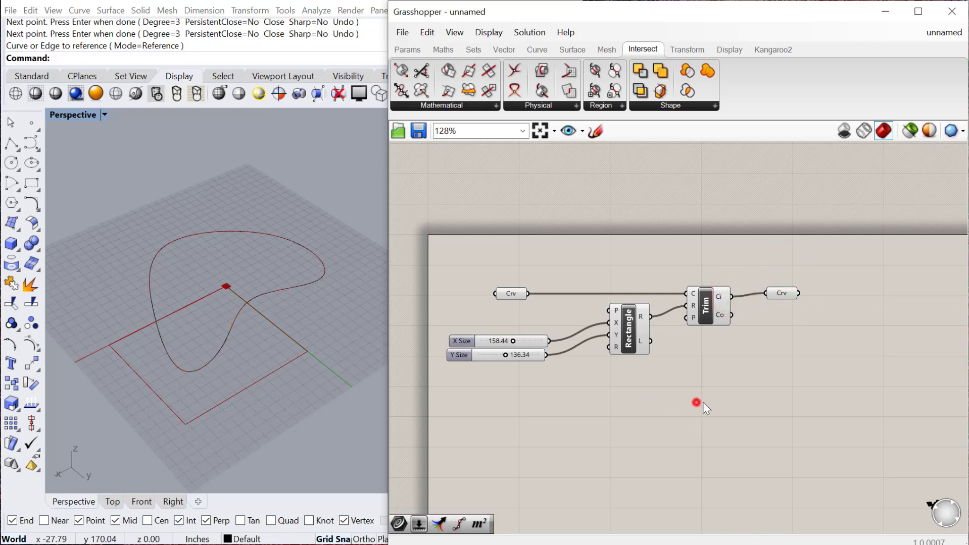
Turn off the preview of the input curve, Rectangle and Trim components
left_click_drag(702, 402, 570, 254)
right_click(569, 254)
left_click(590, 276)
left_click(637, 266)
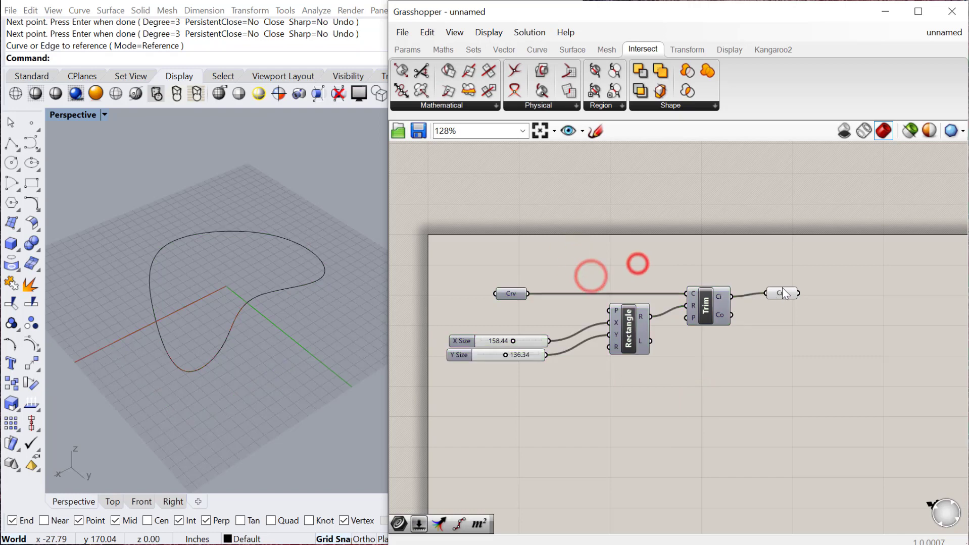
Hide the original curve in Rhino and examine the output Curve parameter's inside portion in the viewport
left_click(781, 293)
left_click(218, 310)
key("ctrl+h")
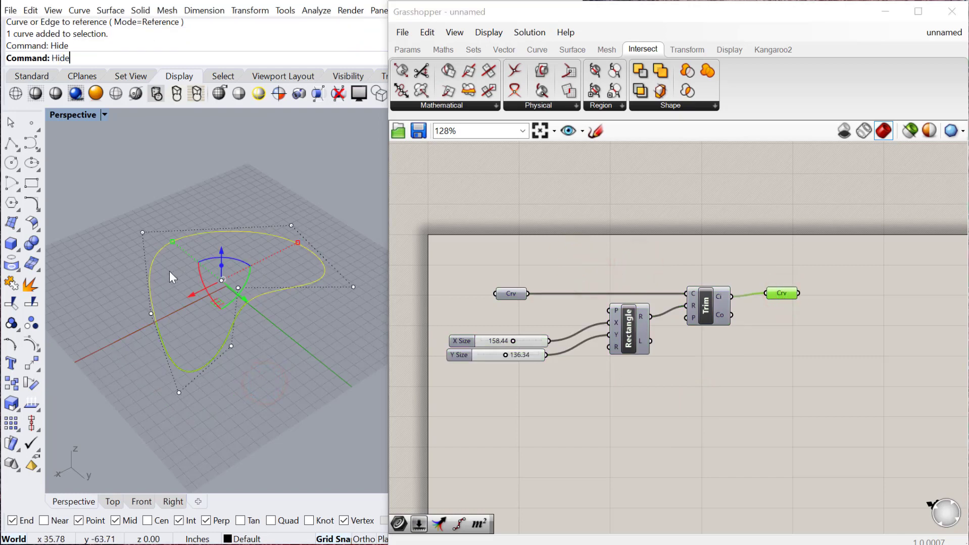
left_click_drag(791, 296, 804, 305)
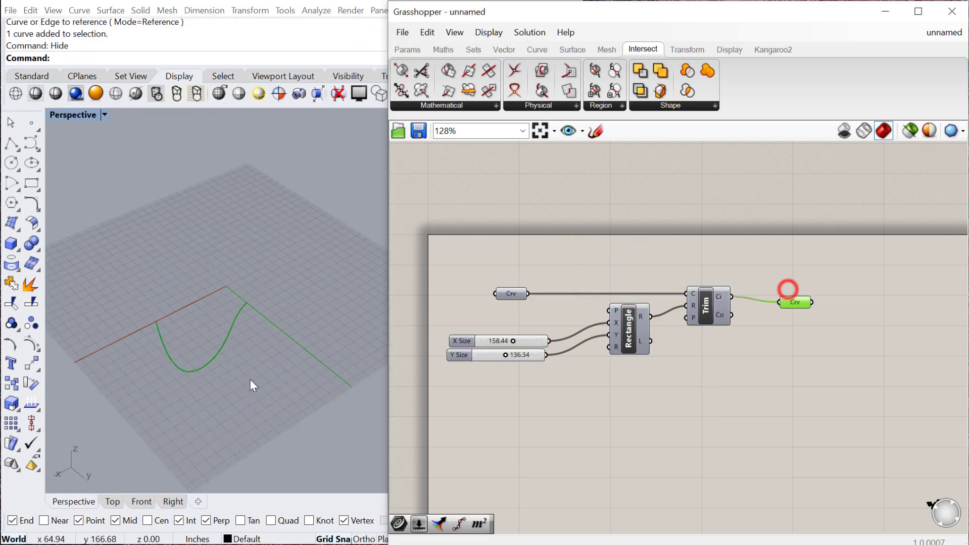
scroll(208, 320, "up", 2)
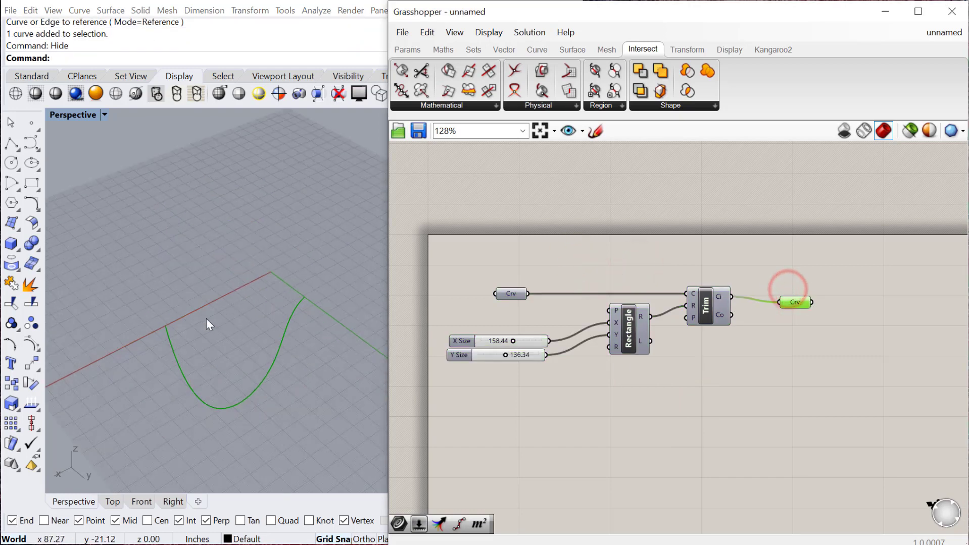
Turn the preview of the Rectangle component back on
left_click(634, 329)
right_click(625, 251)
left_click(643, 259)
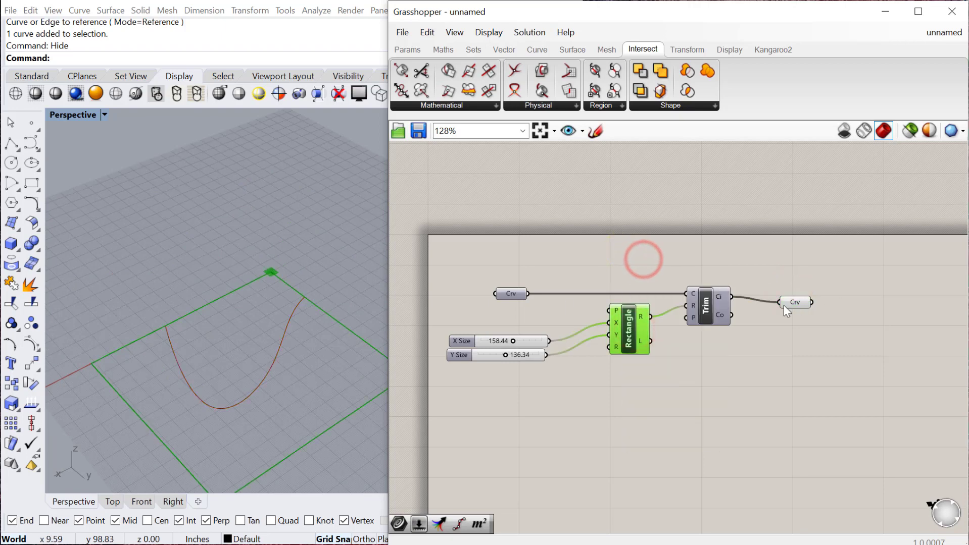
Feed the output Curve parameter from Trim's Co output instead of Ci and view the outside portion
mouse_move(791, 318)
left_mouse_down()
mouse_move(791, 303)
mouse_move(798, 312)
left_mouse_up()
right_click_drag(89, 309, 186, 339)
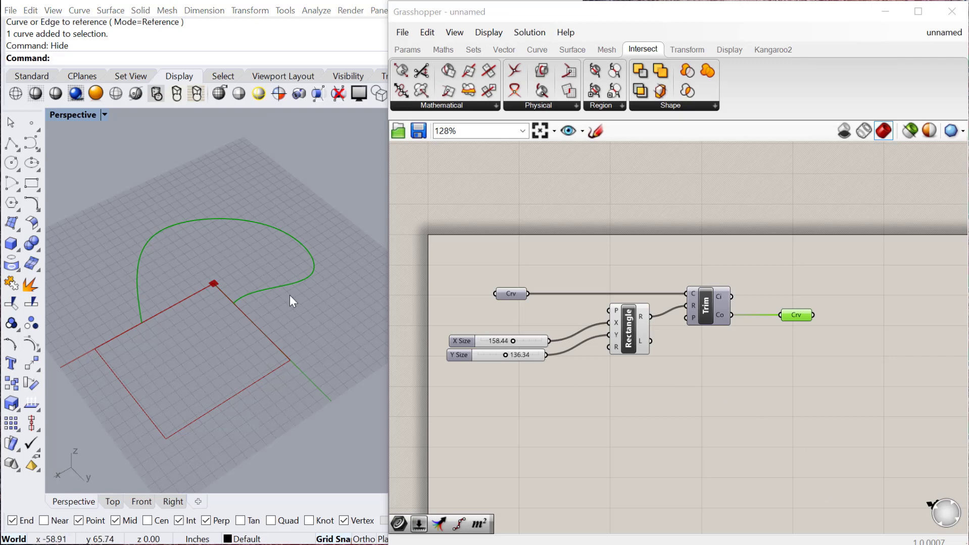
left_click(518, 313)
Delete the input curve parameter feeding Trim and place a Region Difference component below Trim
left_click(503, 294)
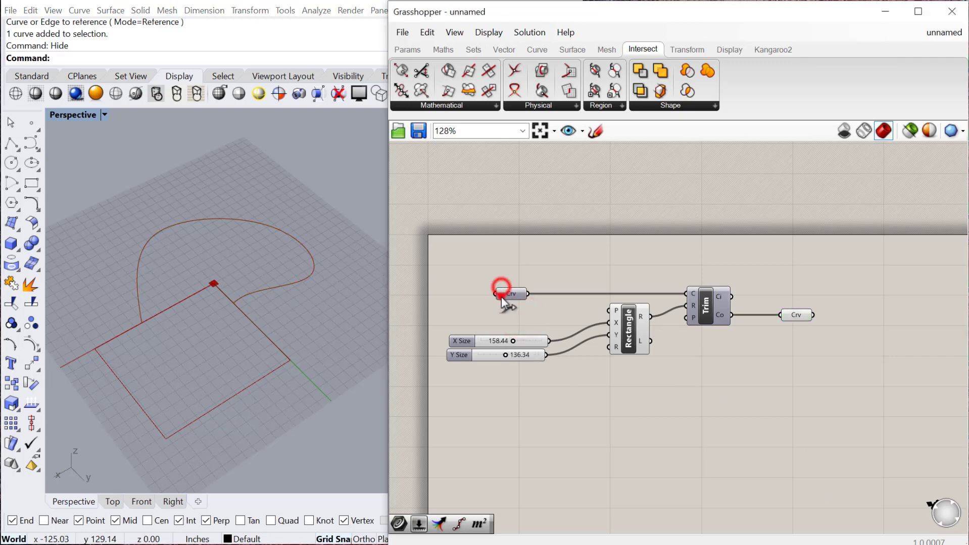
key("Delete")
double_click(518, 279)
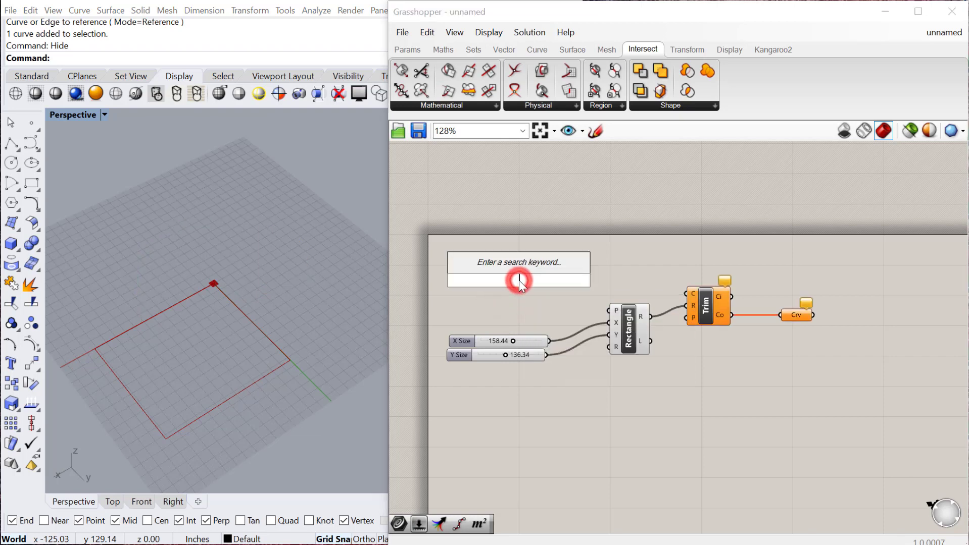
type("regio")
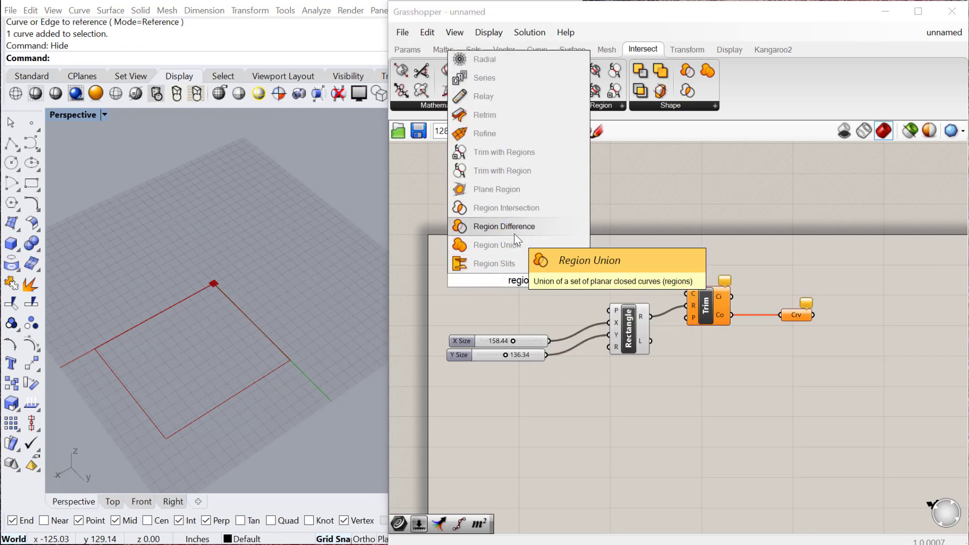
left_click(513, 228)
left_click_drag(518, 280, 695, 389)
Add a Circle CNR component above the Rectangle component
left_click(519, 275)
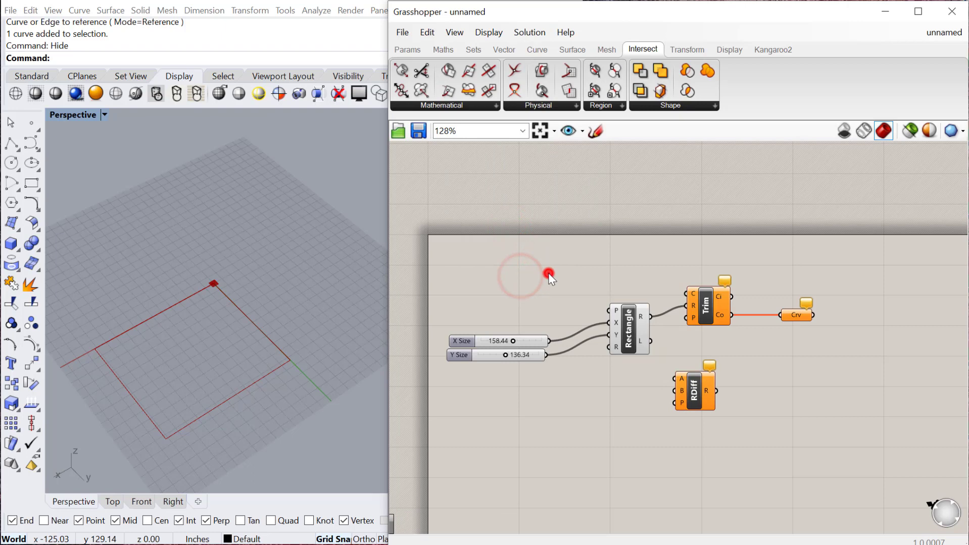
double_click(548, 273)
type("circ")
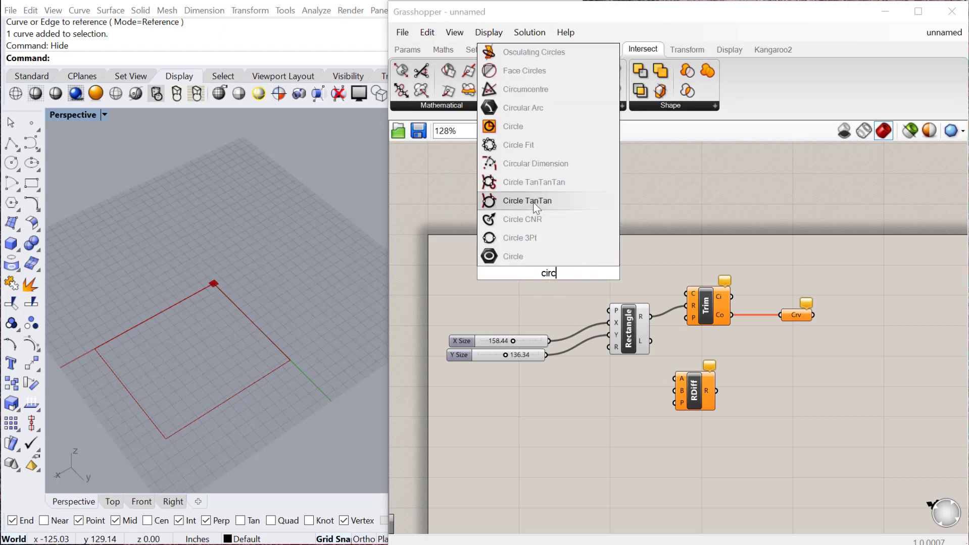
left_click(530, 225)
left_click(554, 258)
left_click_drag(556, 272, 580, 277)
left_click(489, 283)
Duplicate the X Size slider and connect the copy to the Circle's R input as its radius
left_click(488, 342)
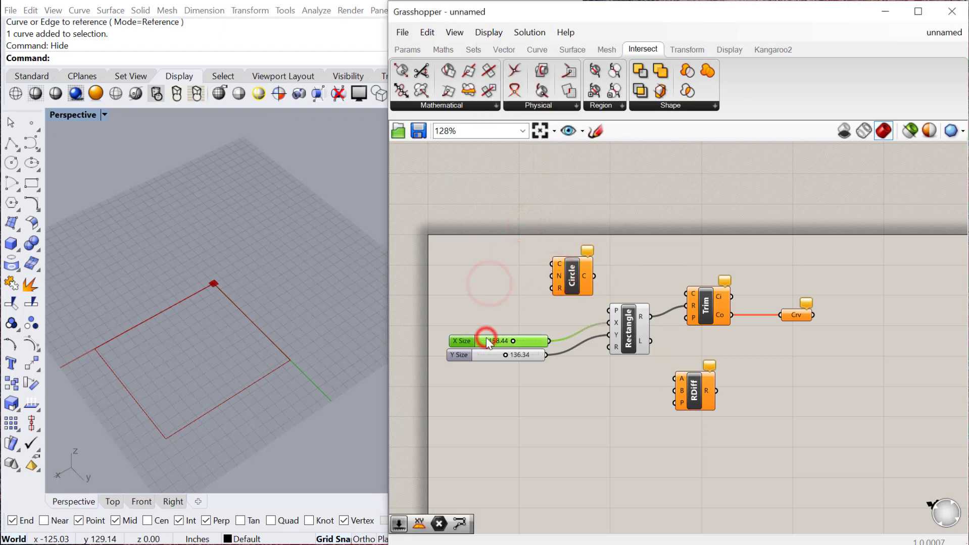
key("ctrl+c")
key("ctrl+v")
left_click_drag(487, 343, 472, 285)
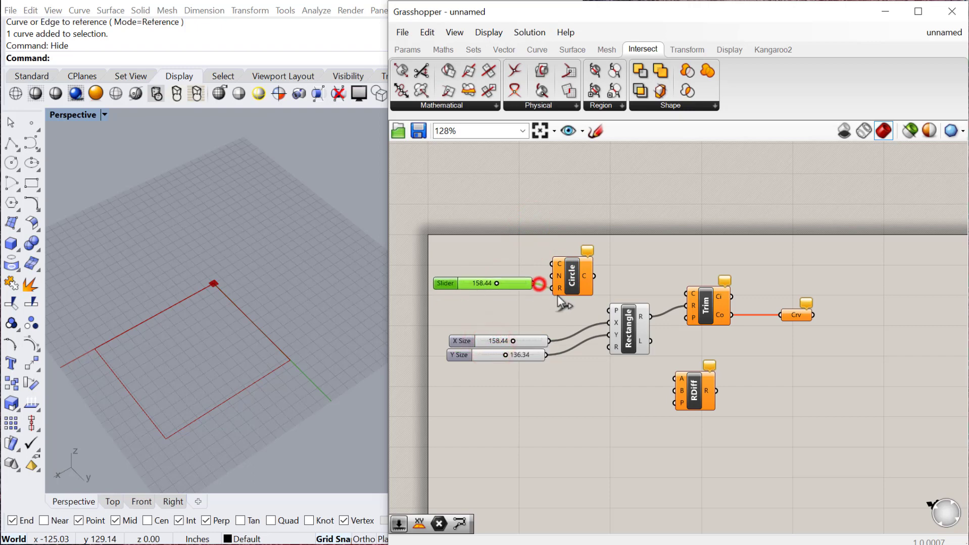
left_click_drag(533, 284, 552, 288)
left_click_drag(492, 283, 498, 295)
Connect a new XY Plane component to the Circle's C input and set the Radius slider to 123.15
left_click(492, 261)
double_click(491, 261)
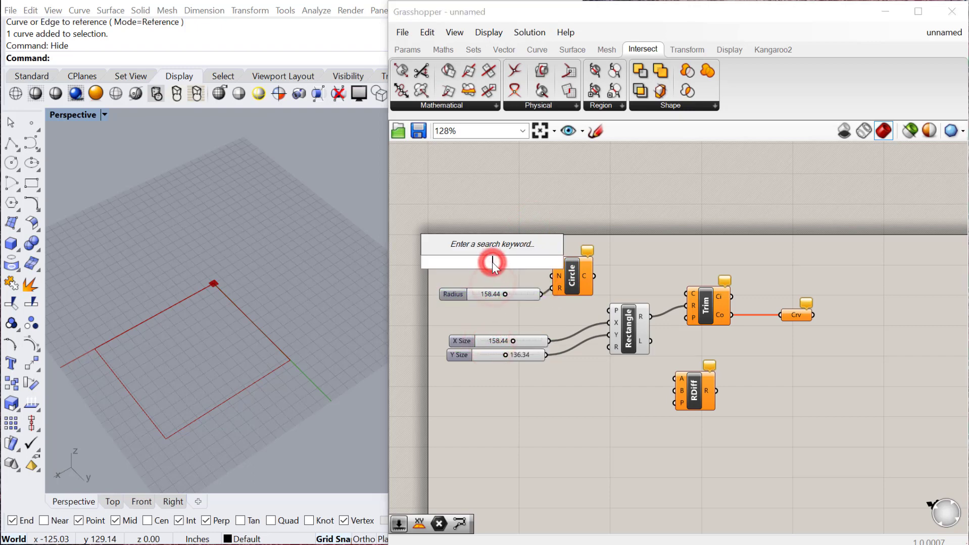
type("xy")
left_click(511, 248)
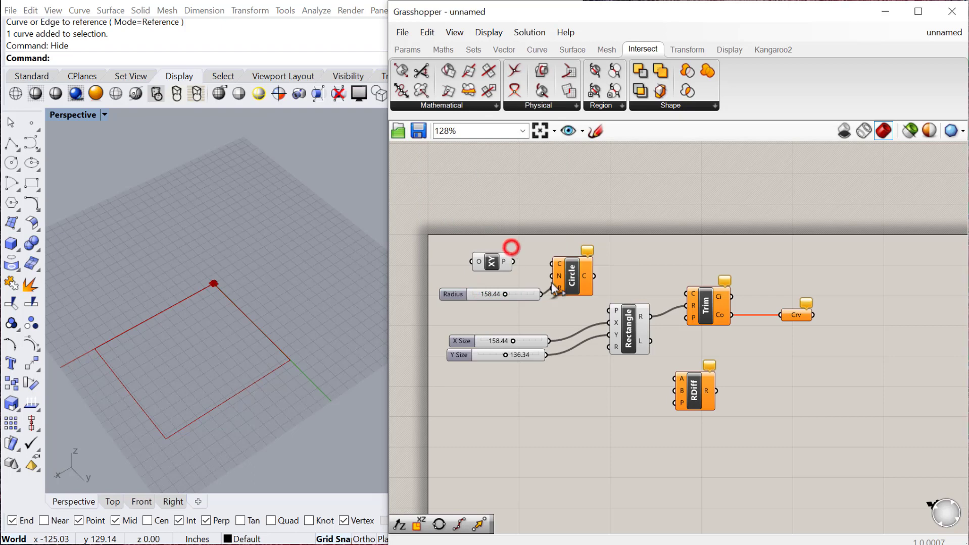
left_click_drag(512, 261, 579, 273)
left_click(576, 263)
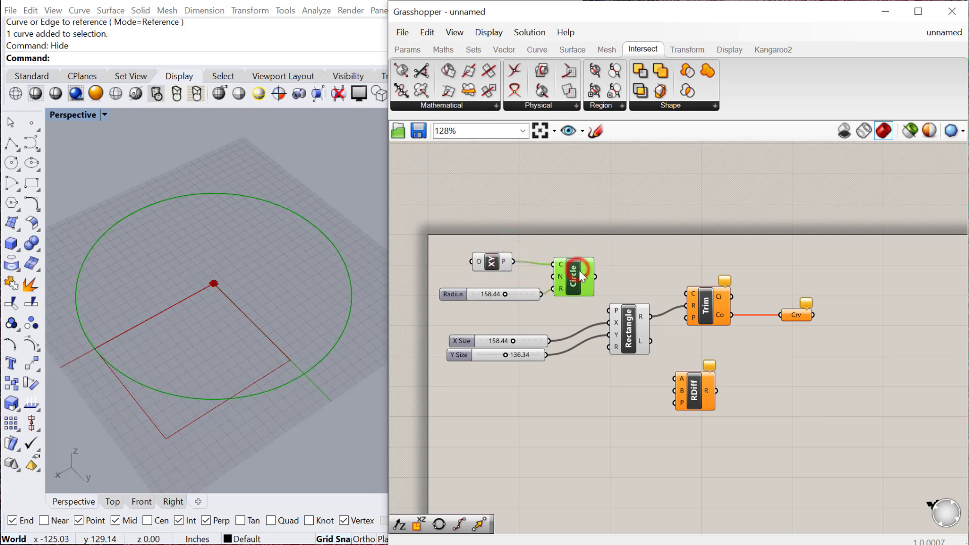
left_click_drag(504, 294, 498, 295)
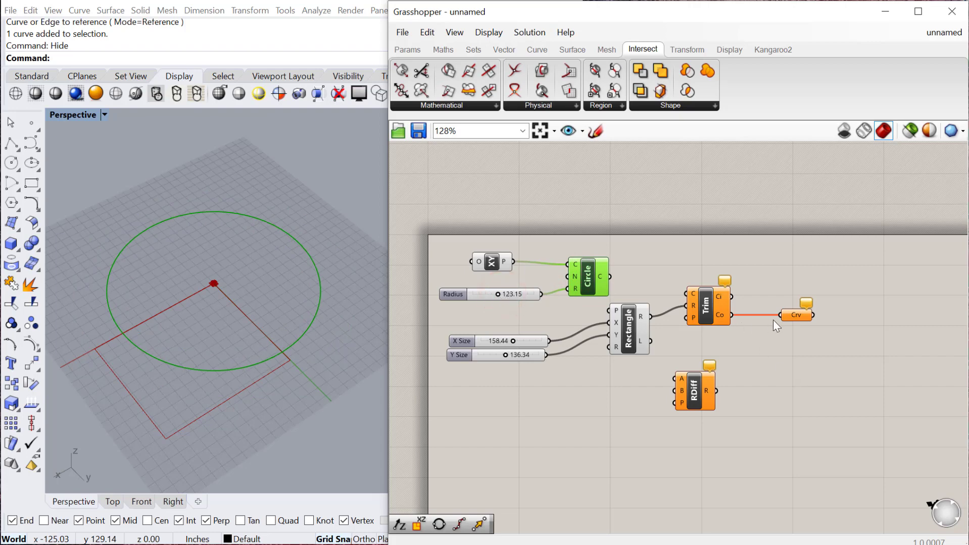
Replace Trim with Region Difference, feeding Circle into A, Rectangle into B, and its result into the output Curve parameter
left_click(706, 309)
key("Delete")
left_click_drag(694, 392, 700, 307)
left_click_drag(609, 276, 717, 305)
left_click_drag(651, 316, 780, 316)
left_click(795, 315)
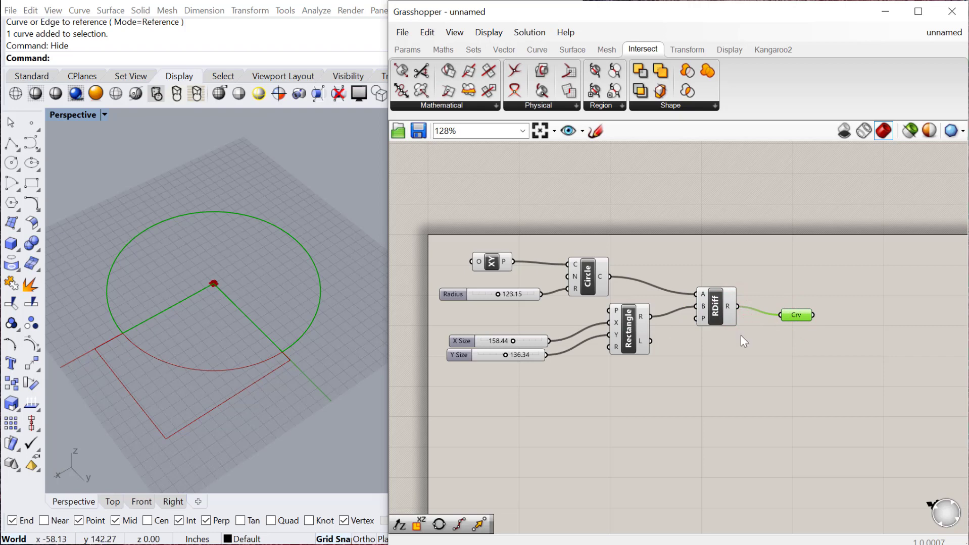
left_click(327, 410)
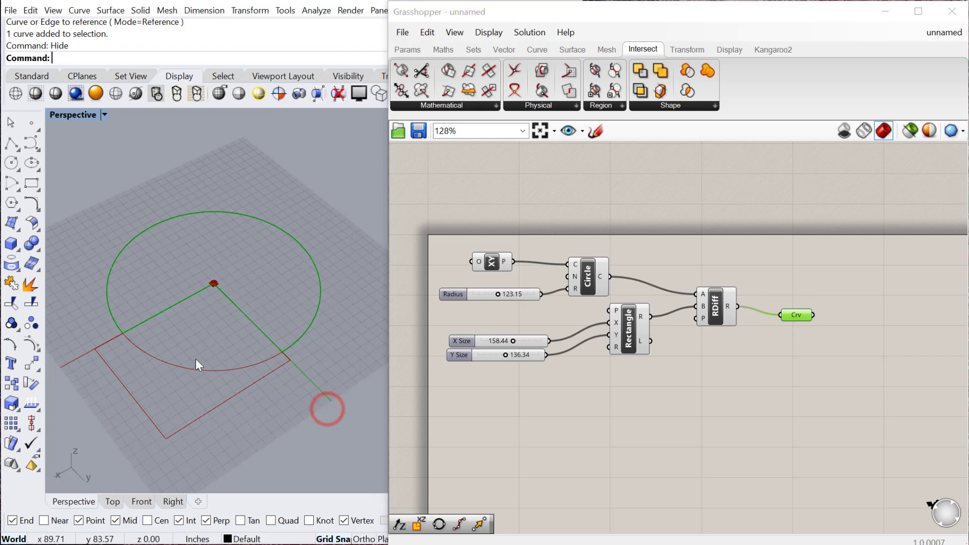
Turn off the preview of Circle and Rectangle, then highlight the output curve to examine the region difference
left_click(585, 275)
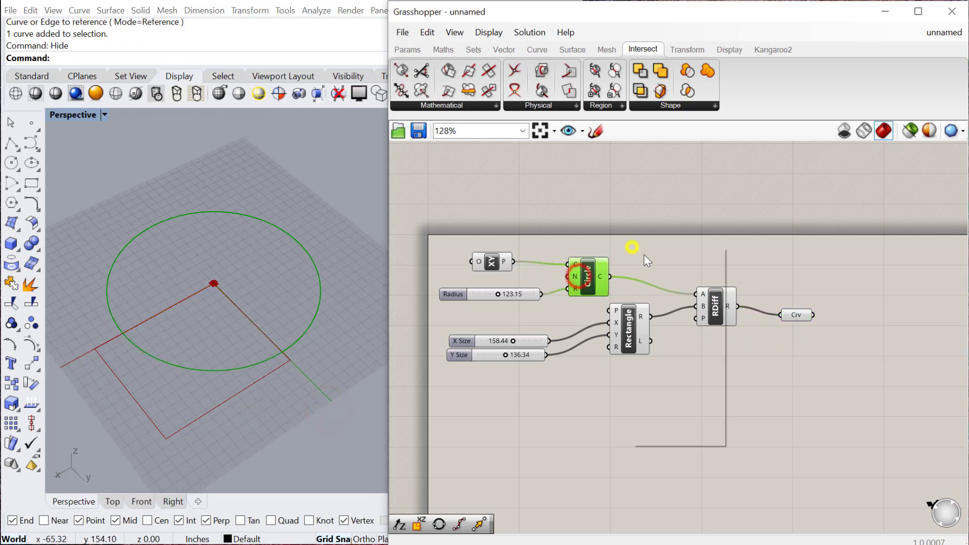
left_click(653, 268)
left_click_drag(683, 404, 625, 331)
right_click(638, 266)
left_click(657, 288)
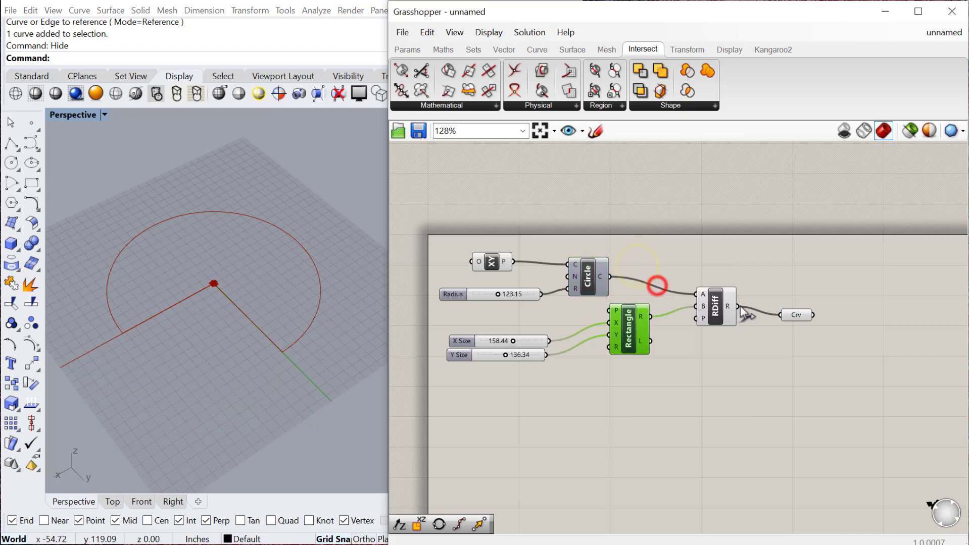
left_click(795, 315)
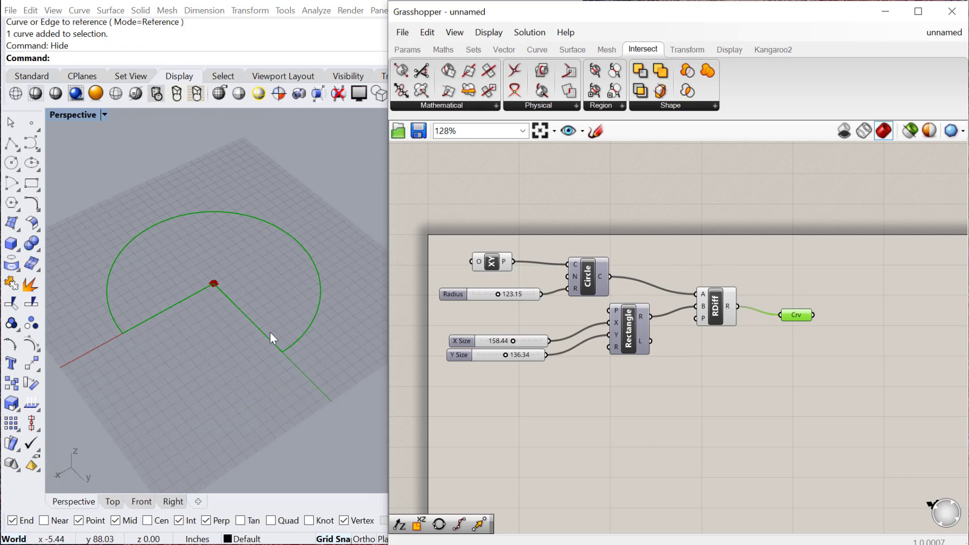
Add a Region Union component just below Region Difference
double_click(704, 392)
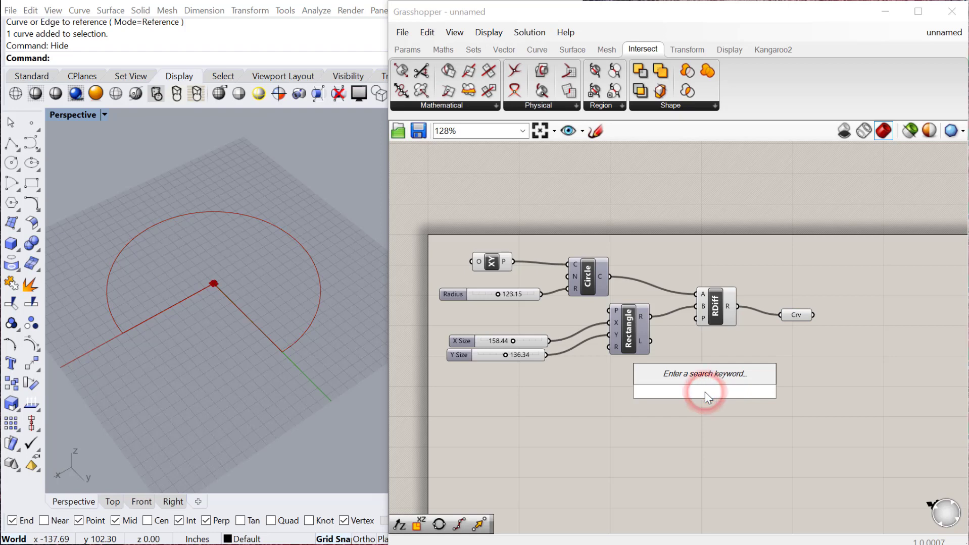
type("reg")
left_click(702, 342)
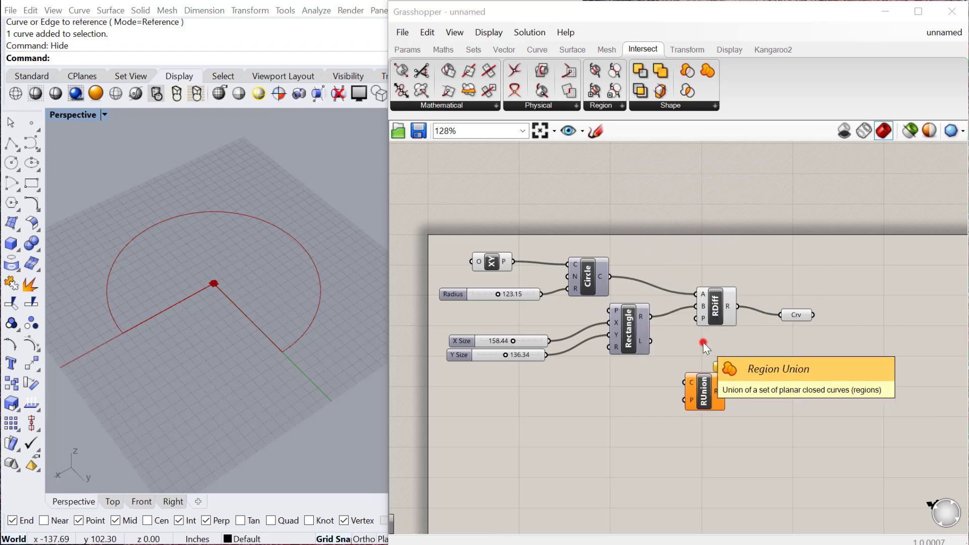
left_click_drag(703, 390, 721, 356)
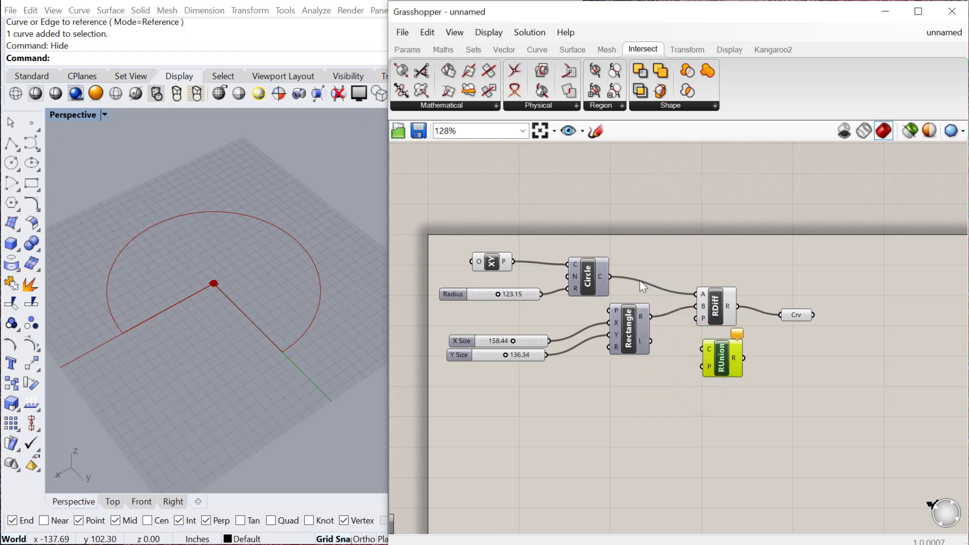
Feed both Circle and Rectangle into Region Union's C input, connect its result to the output Curve parameter, and delete Region Difference
left_click_drag(610, 276, 816, 313)
left_click(730, 316)
key("Delete")
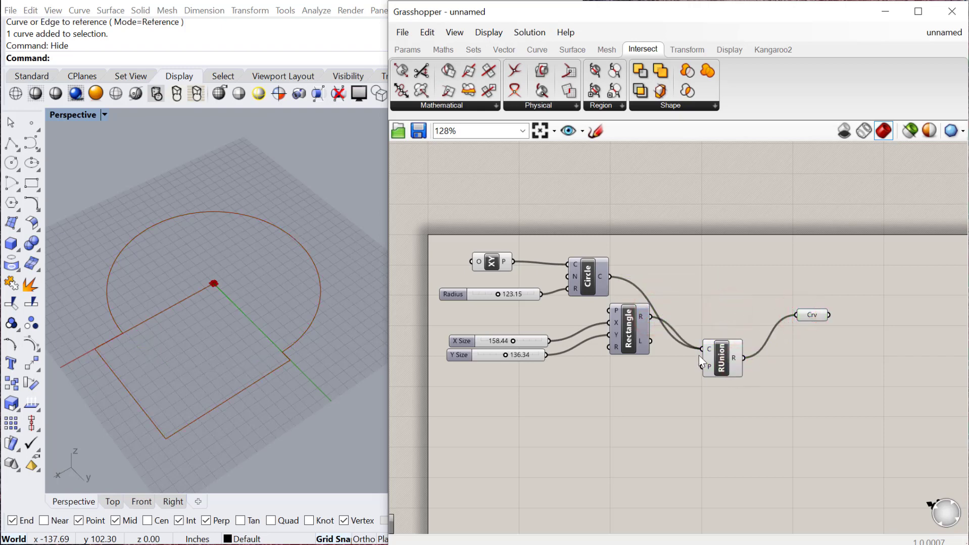
left_click_drag(705, 317, 726, 326)
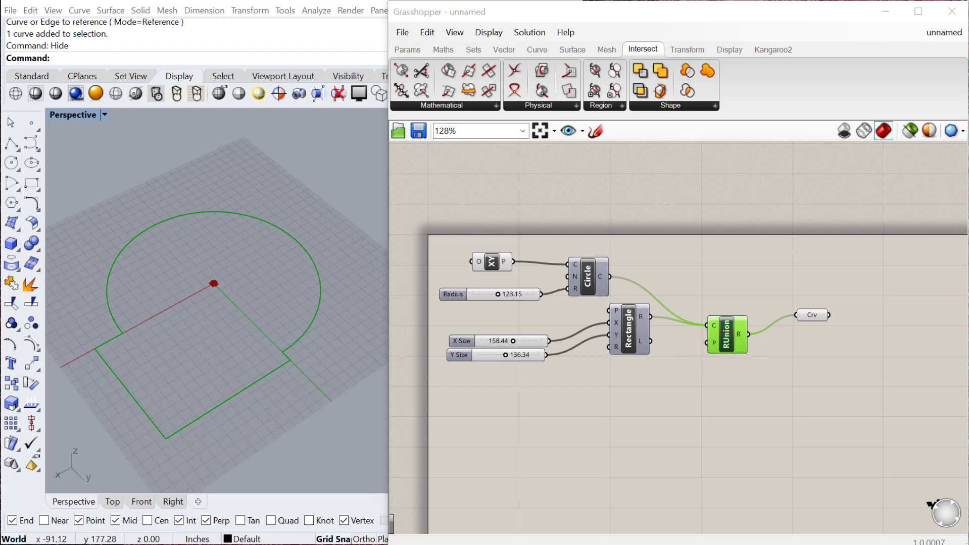
left_click(720, 421)
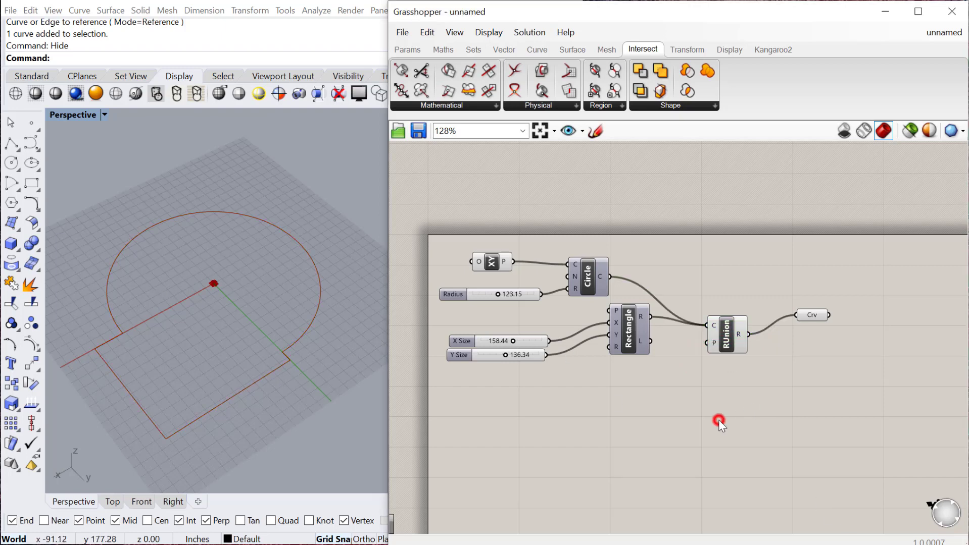
Add a Region Intersection component just below Region Union
left_click(600, 106)
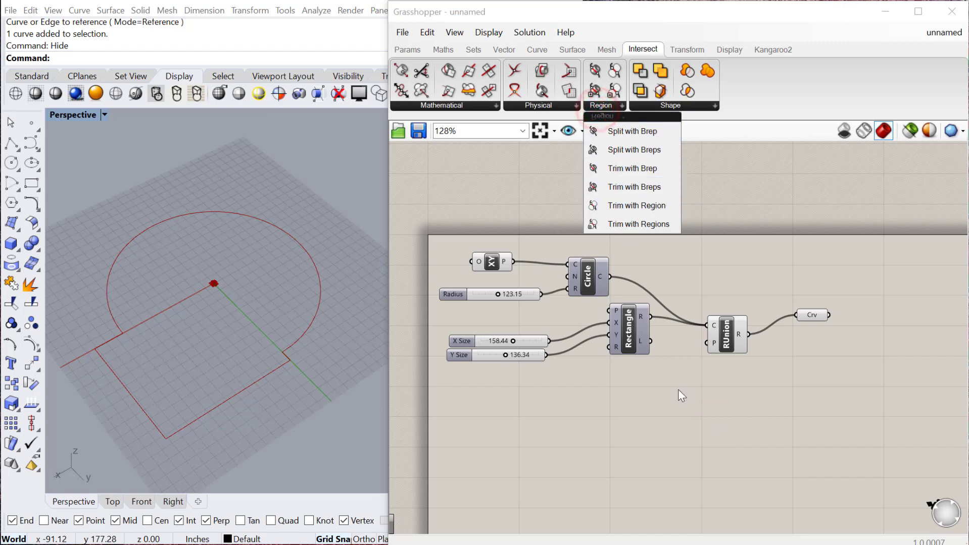
double_click(707, 418)
type("regio")
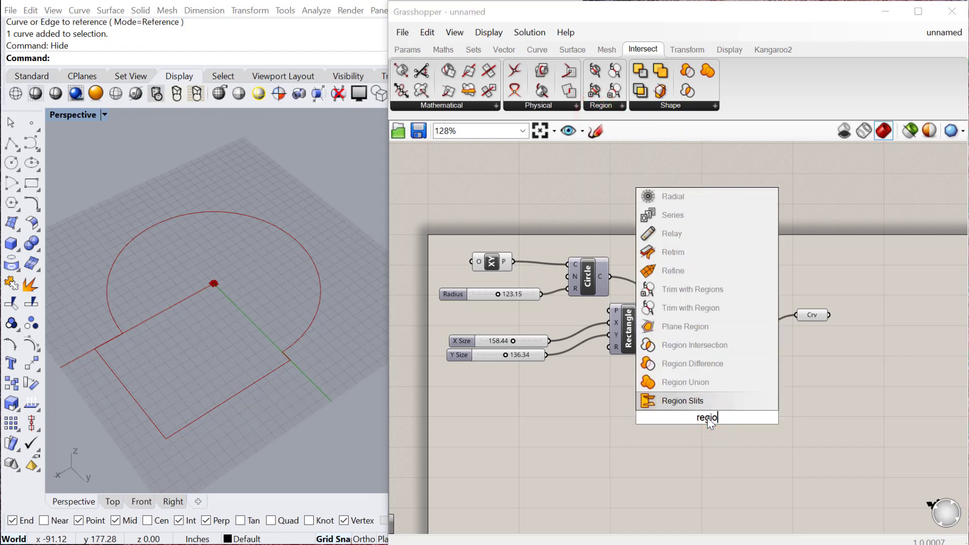
left_click(706, 349)
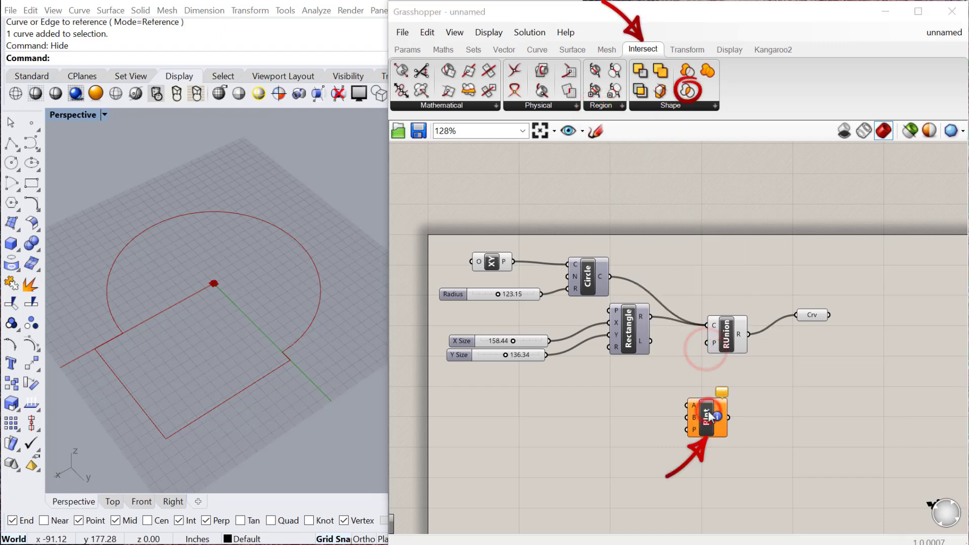
left_click(662, 112)
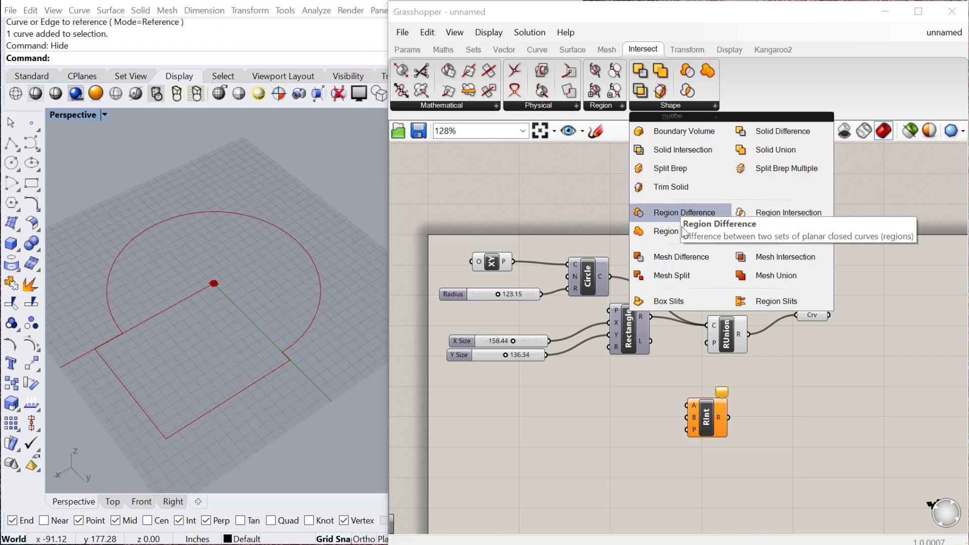
left_click(873, 403)
left_click_drag(705, 414, 733, 387)
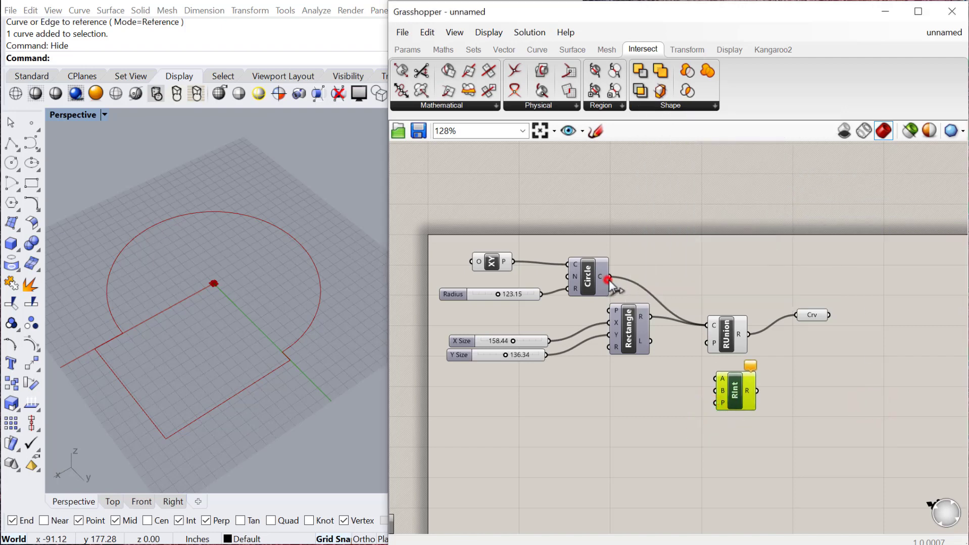
Connect Circle to Region Intersection's A input, Rectangle to B, and its result to the output Curve parameter, then delete Region Union
left_click_drag(607, 279, 728, 374)
left_click_drag(650, 318, 795, 315)
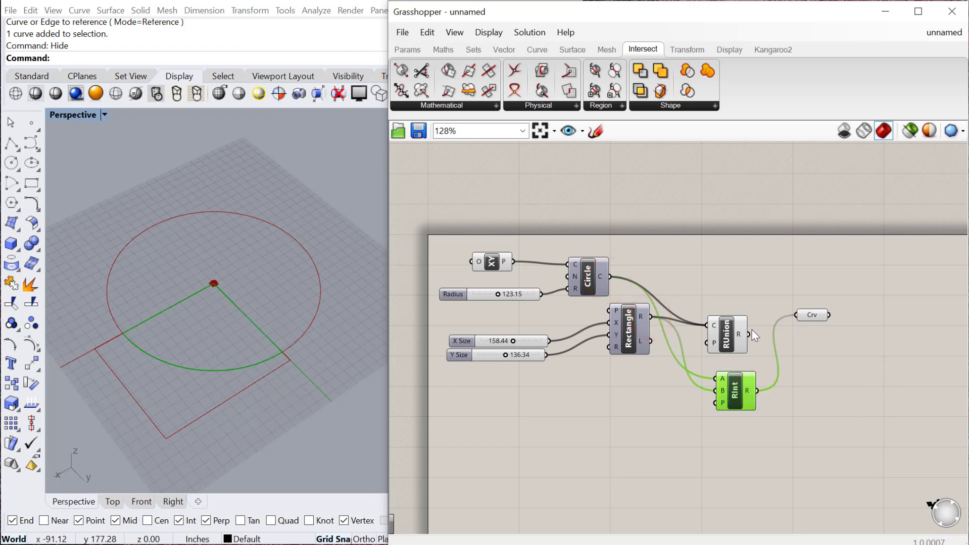
left_click(728, 326)
key("Delete")
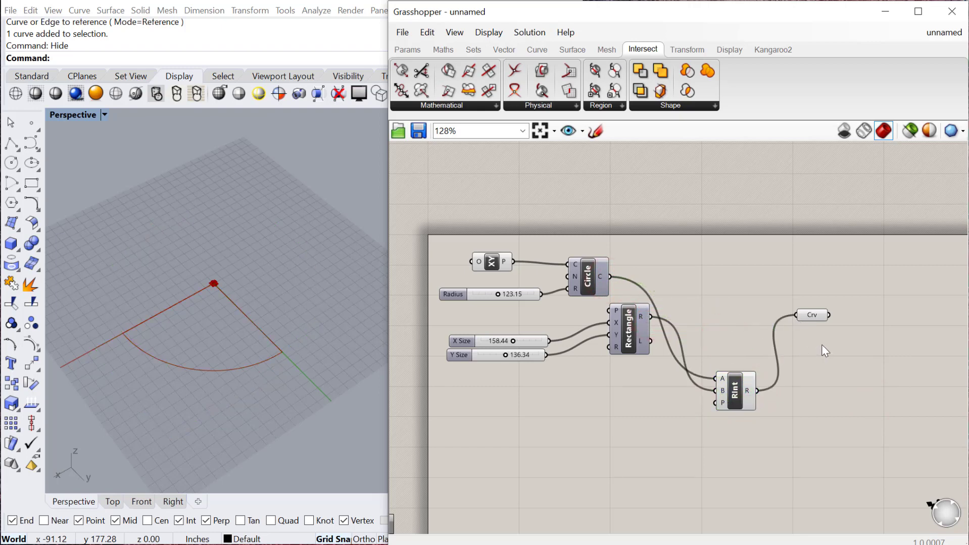
Align Region Intersection and the output Curve parameter in line with the Circle and Rectangle components
left_click(815, 315)
left_click_drag(727, 396, 712, 307)
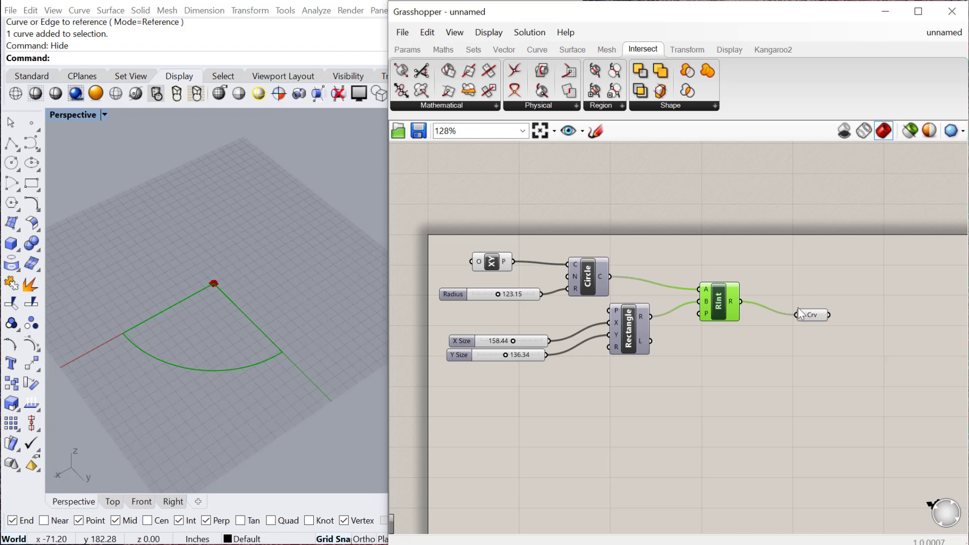
left_click_drag(798, 315, 783, 301)
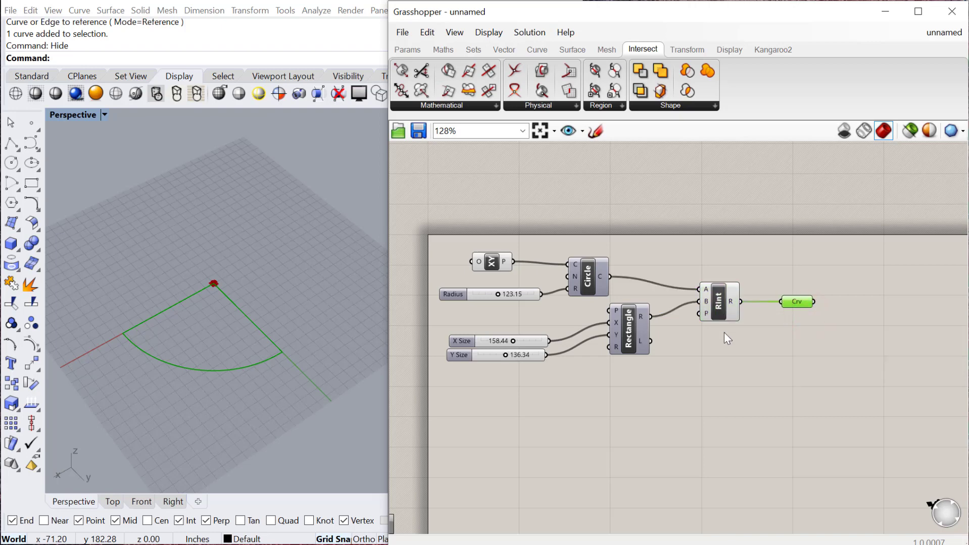